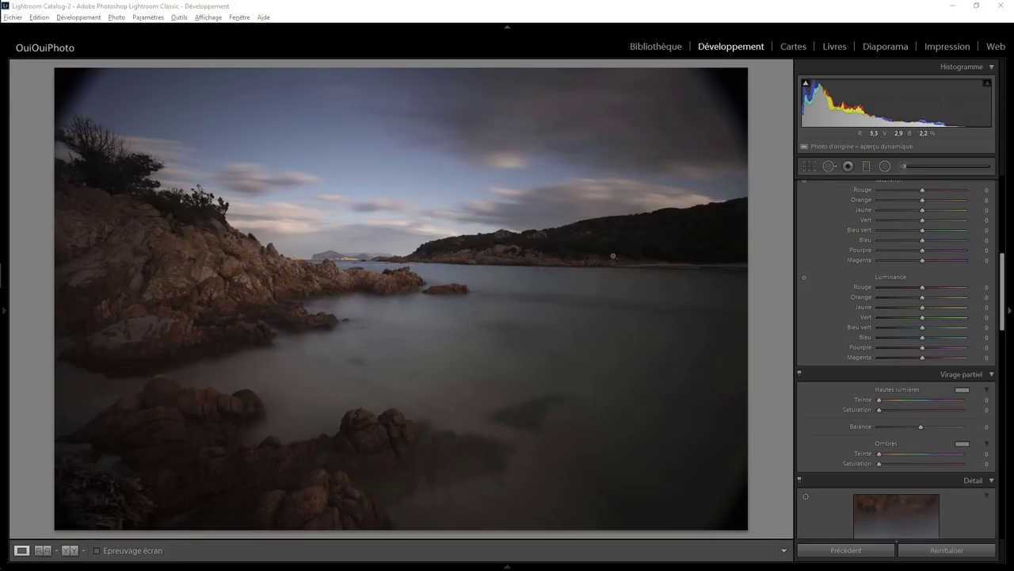
Level the horizon with a -1.00 degree straighten angle
{"action": "left_click", "coordinate": [809, 166]}
{"action": "left_click_drag", "start_coordinate": [963, 235], "coordinate": [951, 235]}
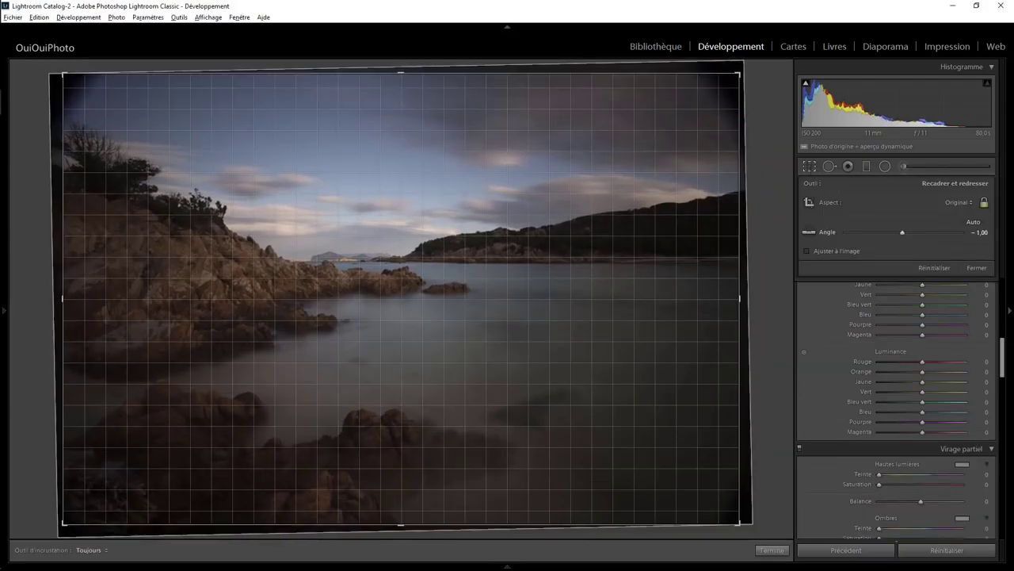
{"action": "left_click_drag", "start_coordinate": [951, 235], "coordinate": [965, 234]}
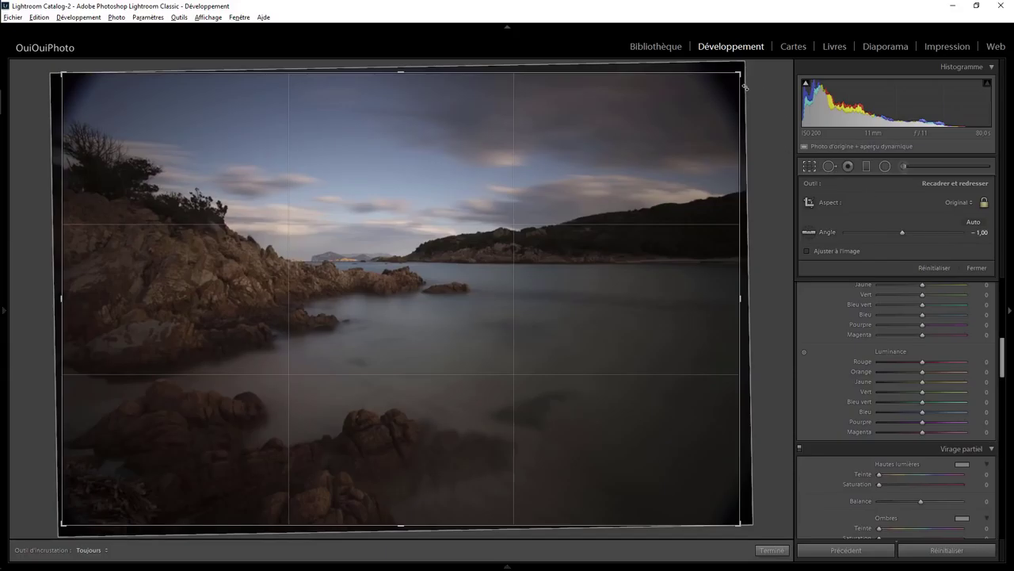
Tighten the crop to trim the dark corners, reposition the photo, and apply it
{"action": "left_click_drag", "start_coordinate": [740, 69], "coordinate": [708, 94]}
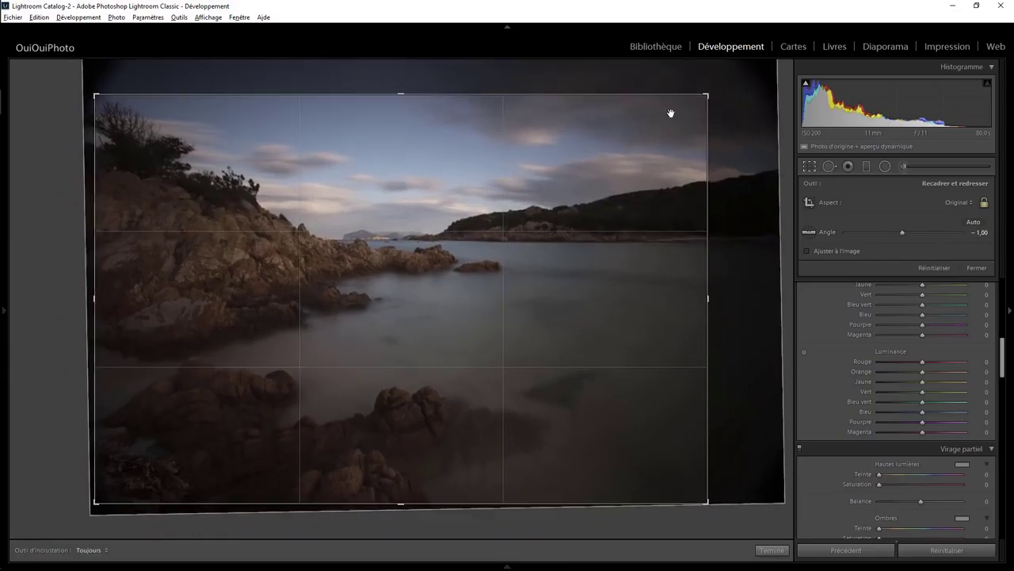
{"action": "mouse_move", "coordinate": [537, 167]}
{"action": "left_mouse_down"}
{"action": "mouse_move", "coordinate": [524, 188]}
{"action": "mouse_move", "coordinate": [522, 178]}
{"action": "left_mouse_up"}
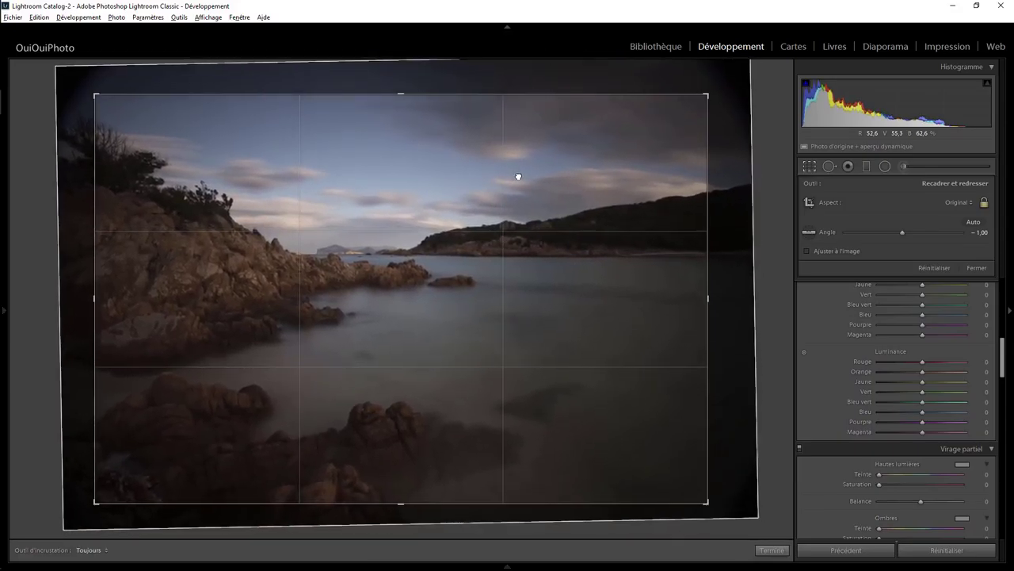
{"action": "key", "text": "Return"}
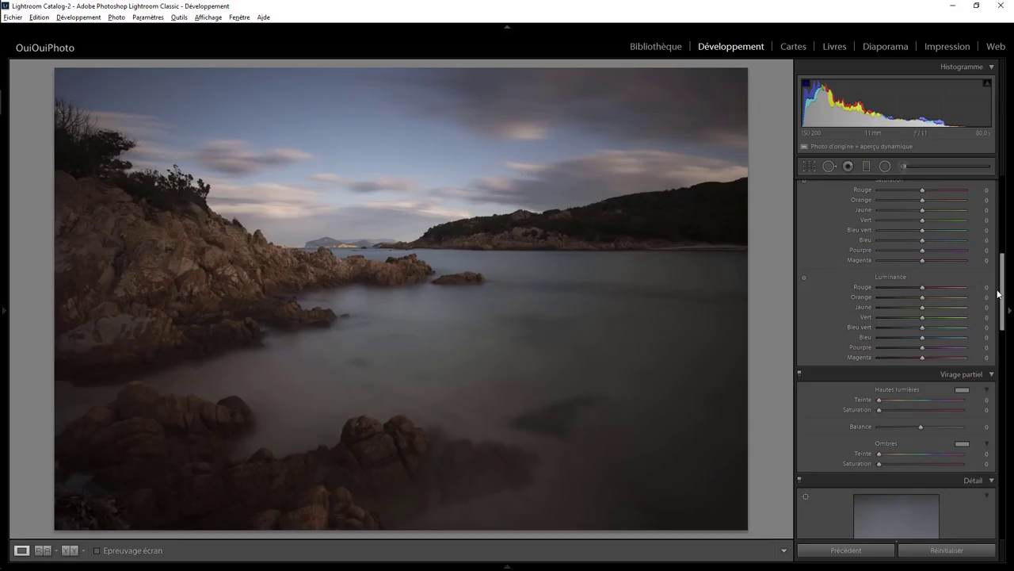
{"action": "left_click_drag", "start_coordinate": [1003, 289], "coordinate": [1002, 210]}
Raise global Exposure to +1.24 and Clarity to +11 in the Basic panel
{"action": "left_click_drag", "start_coordinate": [920, 271], "coordinate": [928, 273]}
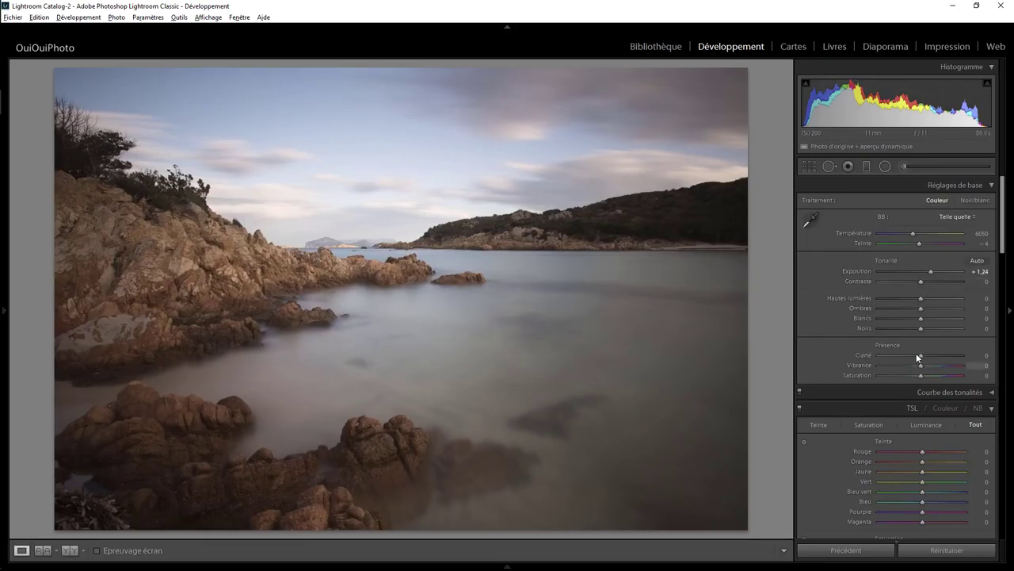
{"action": "mouse_move", "coordinate": [923, 356]}
{"action": "left_mouse_down"}
{"action": "mouse_move", "coordinate": [967, 361]}
{"action": "mouse_move", "coordinate": [911, 349]}
{"action": "mouse_move", "coordinate": [924, 353]}
{"action": "left_mouse_up"}
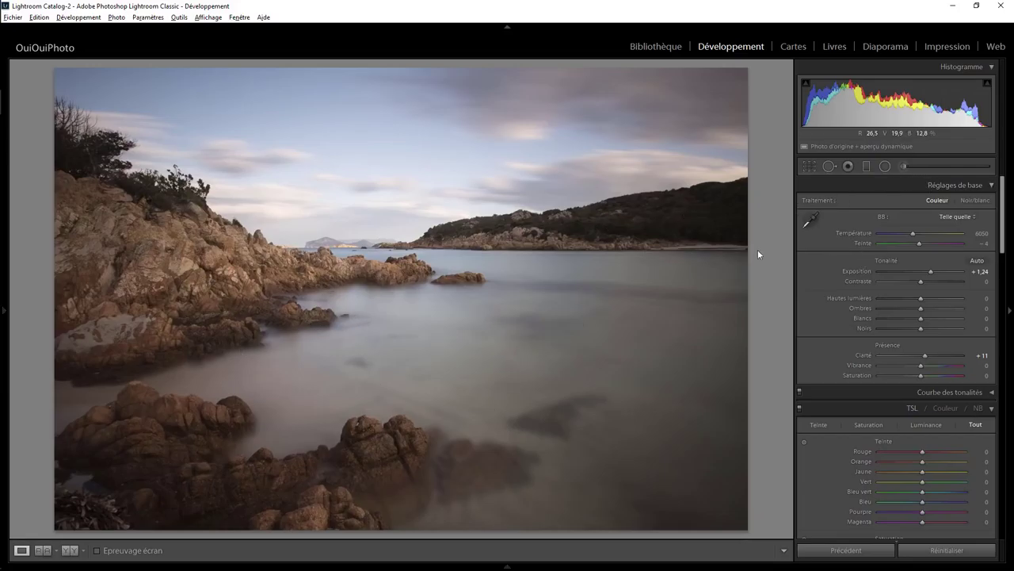
{"action": "left_click", "coordinate": [907, 163]}
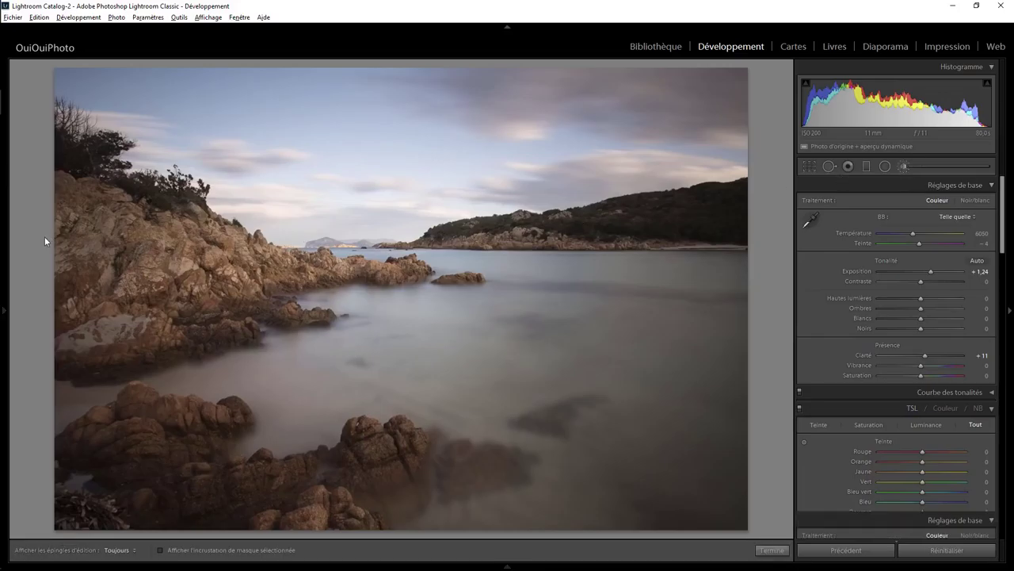
Paint an Adjustment Brush mask over the left-hand rocks, checking it with the red overlay
{"action": "scroll", "coordinate": [71, 210], "scroll_direction": "up", "scroll_amount": 5}
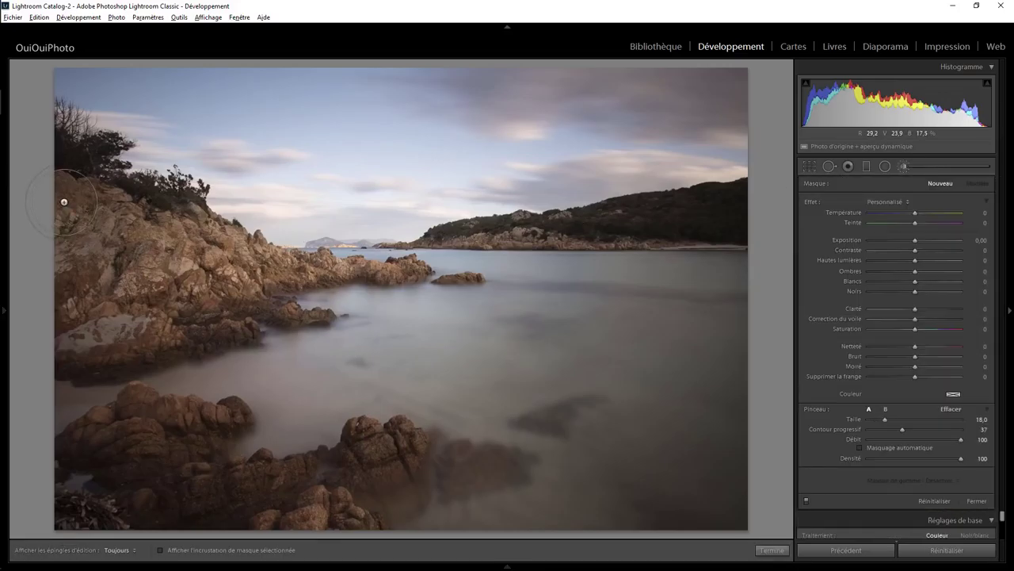
{"action": "mouse_move", "coordinate": [63, 202]}
{"action": "left_mouse_down"}
{"action": "mouse_move", "coordinate": [151, 238]}
{"action": "mouse_move", "coordinate": [101, 339]}
{"action": "mouse_move", "coordinate": [460, 283]}
{"action": "mouse_move", "coordinate": [115, 325]}
{"action": "left_mouse_up"}
{"action": "key", "text": "o"}
{"action": "key", "text": "h"}
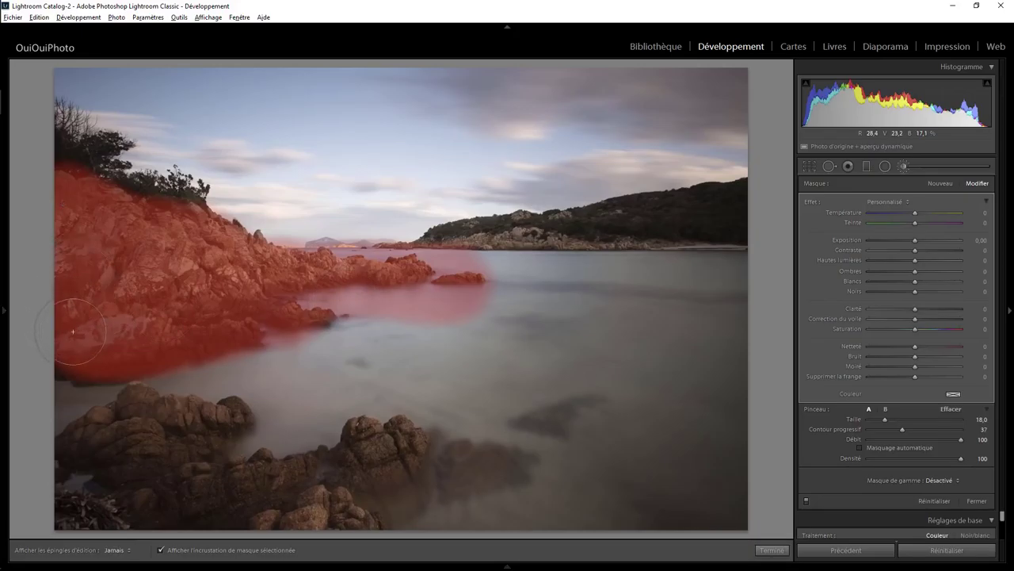
{"action": "key", "text": "h"}
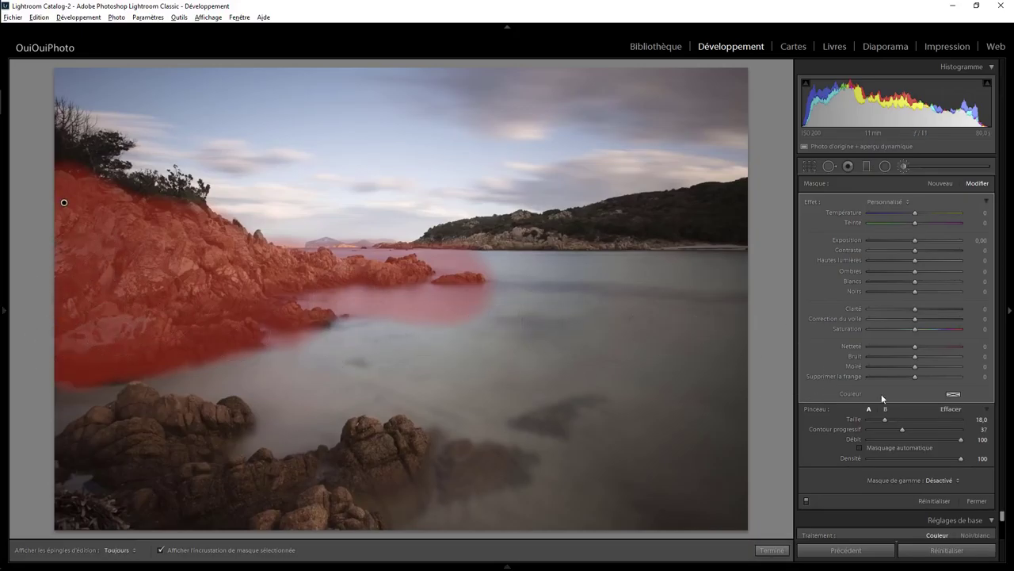
Restrict the brush mask with a Color range mask sampled from the rocks
{"action": "left_click", "coordinate": [940, 481]}
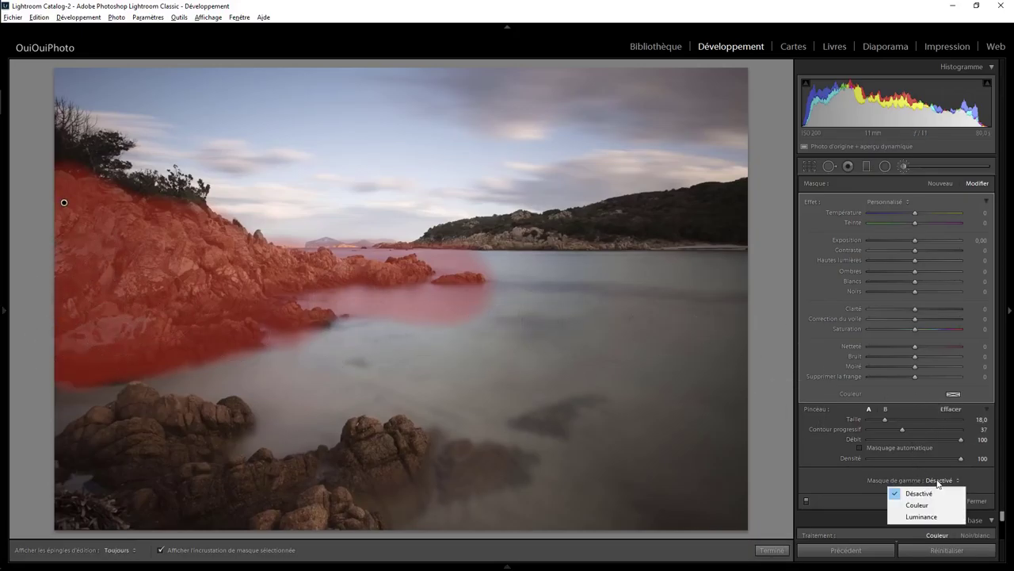
{"action": "left_click", "coordinate": [924, 504]}
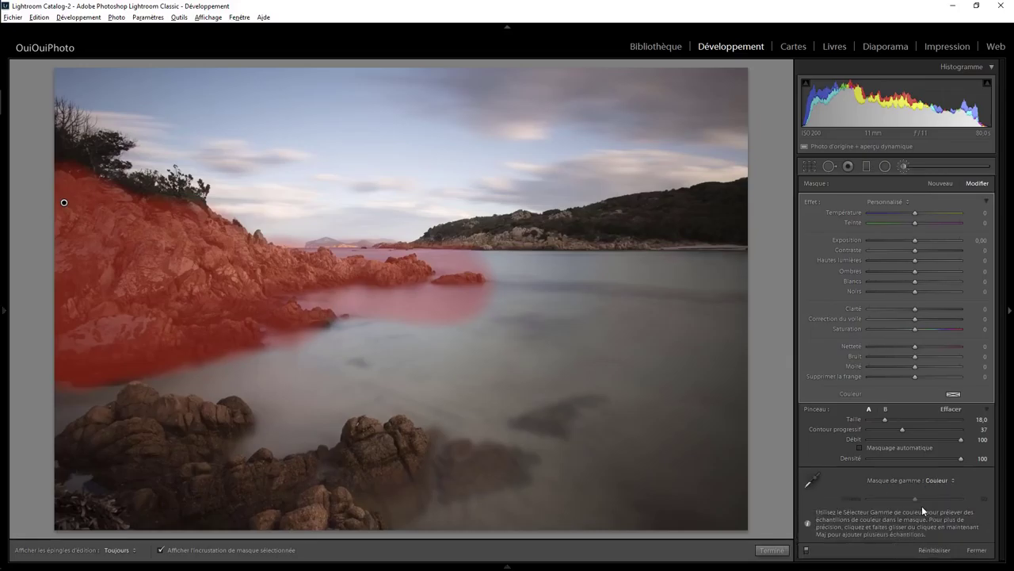
{"action": "left_click", "coordinate": [812, 481]}
{"action": "left_click_drag", "start_coordinate": [90, 225], "coordinate": [228, 304]}
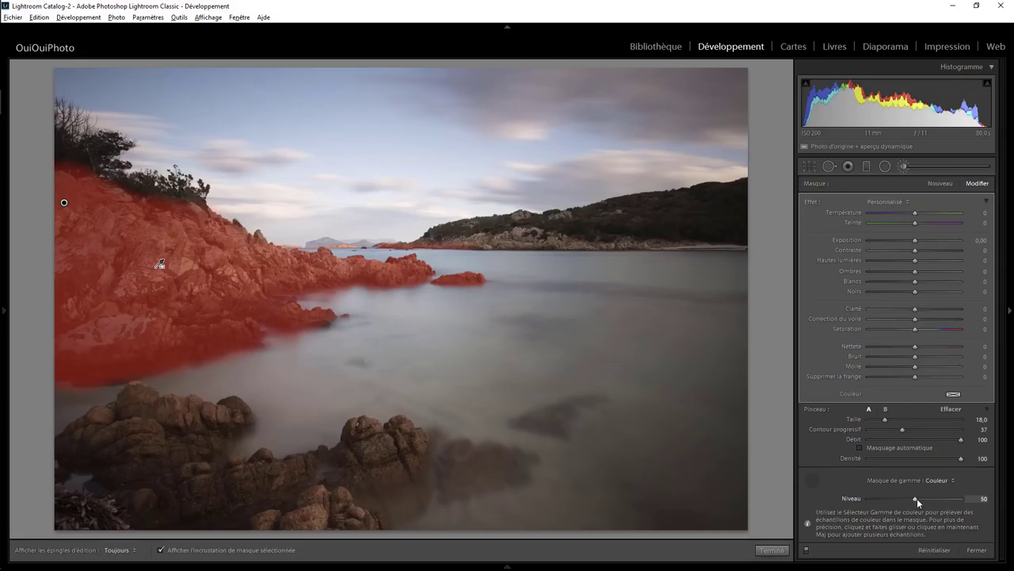
{"action": "mouse_move", "coordinate": [887, 499]}
{"action": "left_mouse_down"}
{"action": "mouse_move", "coordinate": [847, 499]}
{"action": "mouse_move", "coordinate": [932, 500]}
{"action": "mouse_move", "coordinate": [878, 500]}
{"action": "left_mouse_up"}
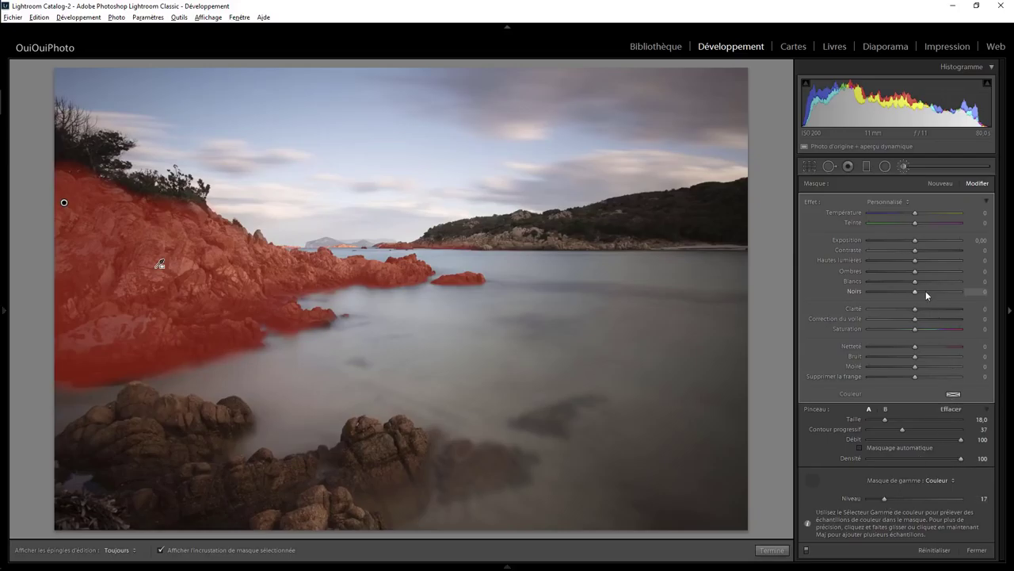
{"action": "key", "text": "o"}
Set the masked rocks to Exposure 0.44 and Contrast 35
{"action": "left_click_drag", "start_coordinate": [916, 241], "coordinate": [917, 243]}
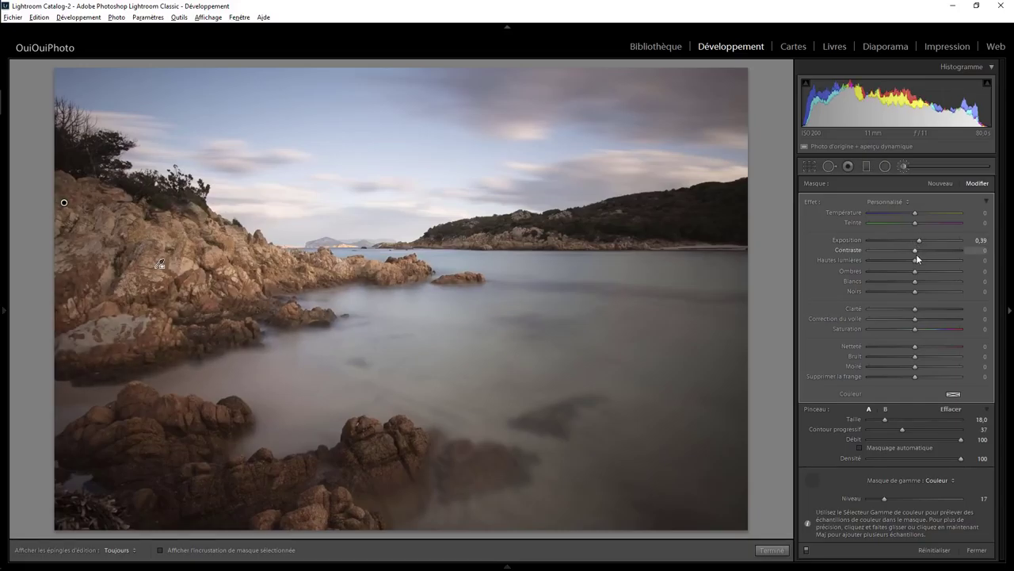
{"action": "left_click_drag", "start_coordinate": [939, 249], "coordinate": [932, 248]}
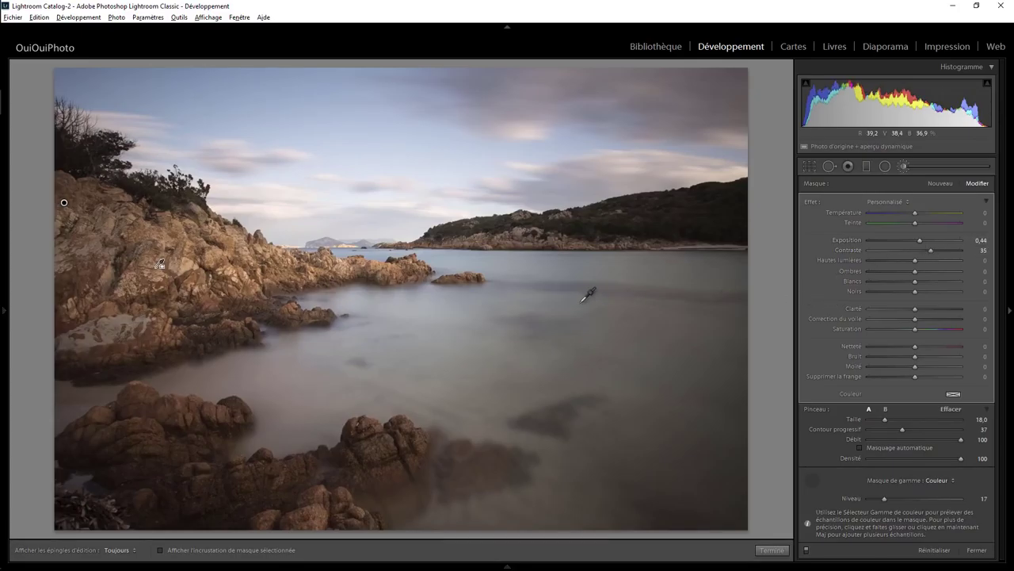
{"action": "left_click", "coordinate": [886, 166]}
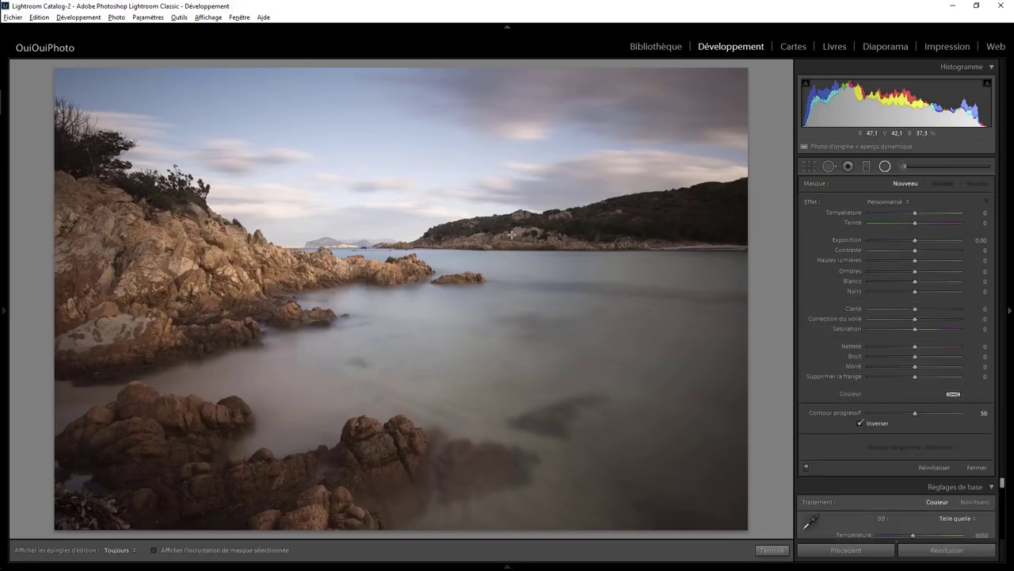
Draw a flattened radial ellipse over the far hillside
{"action": "left_click_drag", "start_coordinate": [517, 233], "coordinate": [653, 256]}
{"action": "left_click_drag", "start_coordinate": [513, 233], "coordinate": [527, 240]}
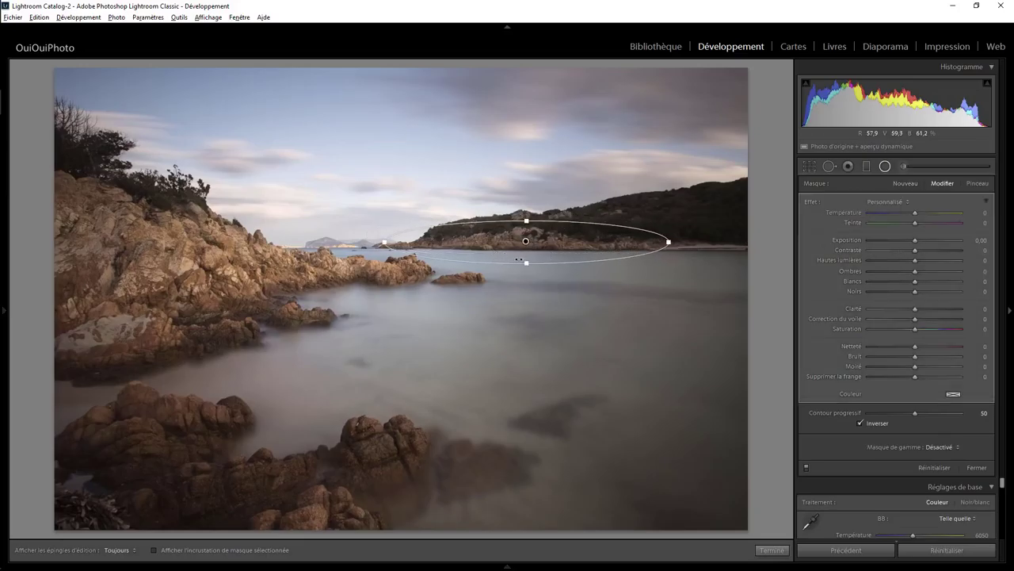
{"action": "left_click_drag", "start_coordinate": [525, 262], "coordinate": [526, 258]}
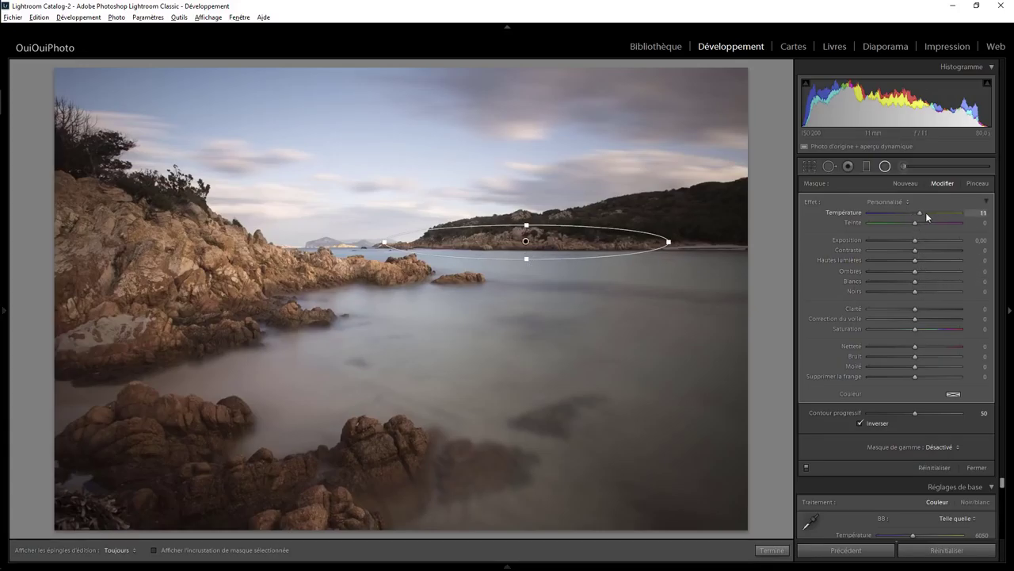
Give the hillside ellipse Temperature 35 and Exposure 0.35, then finish the filter
{"action": "left_click_drag", "start_coordinate": [934, 215], "coordinate": [980, 216]}
{"action": "left_click_drag", "start_coordinate": [913, 212], "coordinate": [927, 213]}
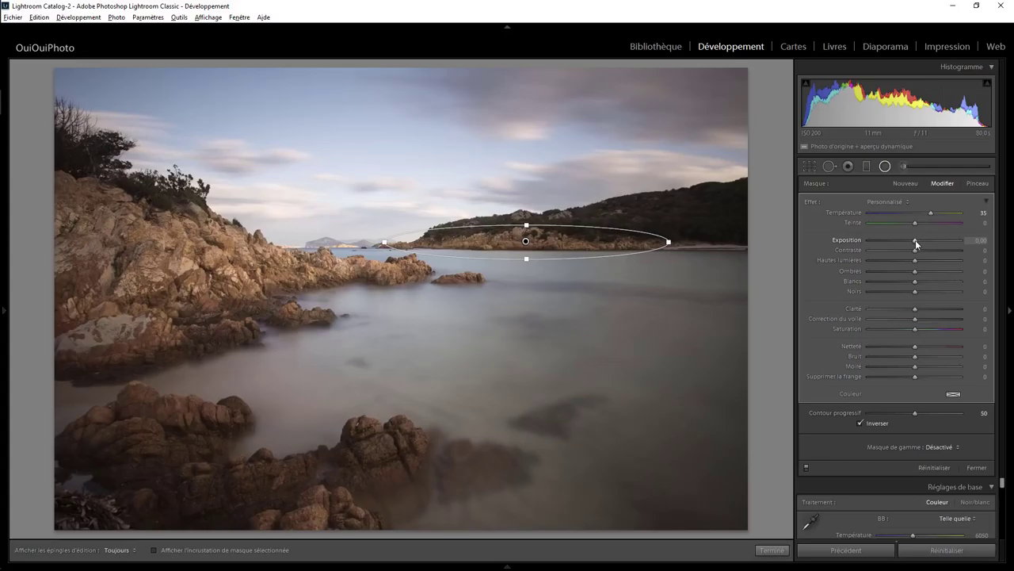
{"action": "left_click_drag", "start_coordinate": [915, 239], "coordinate": [917, 240]}
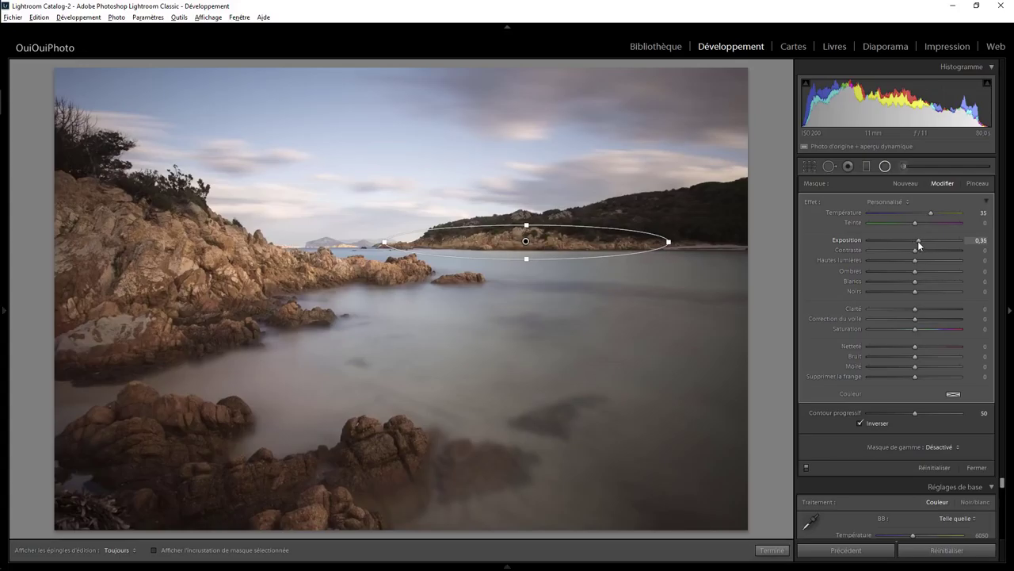
{"action": "left_click_drag", "start_coordinate": [521, 237], "coordinate": [523, 236]}
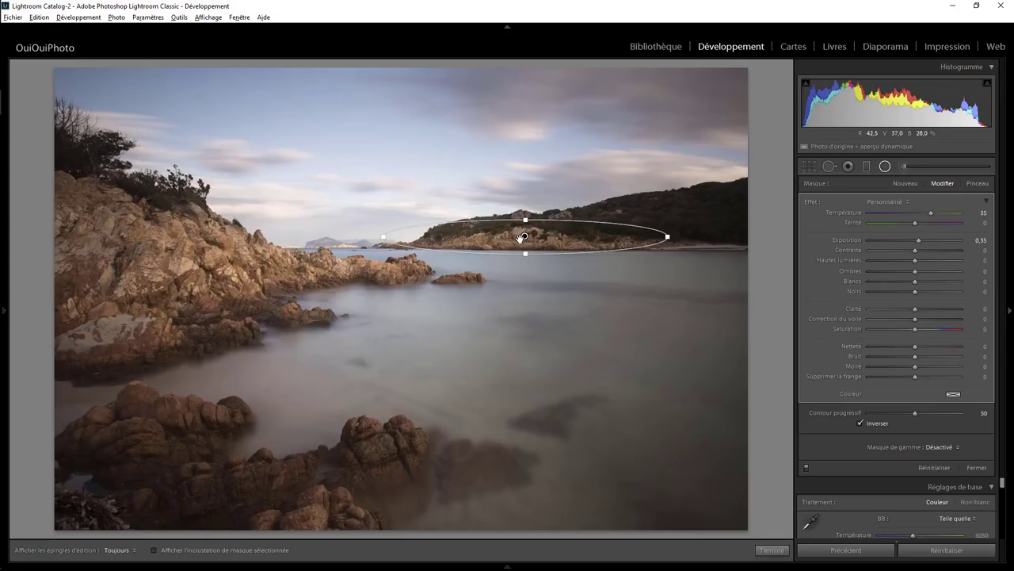
{"action": "left_click", "coordinate": [772, 549]}
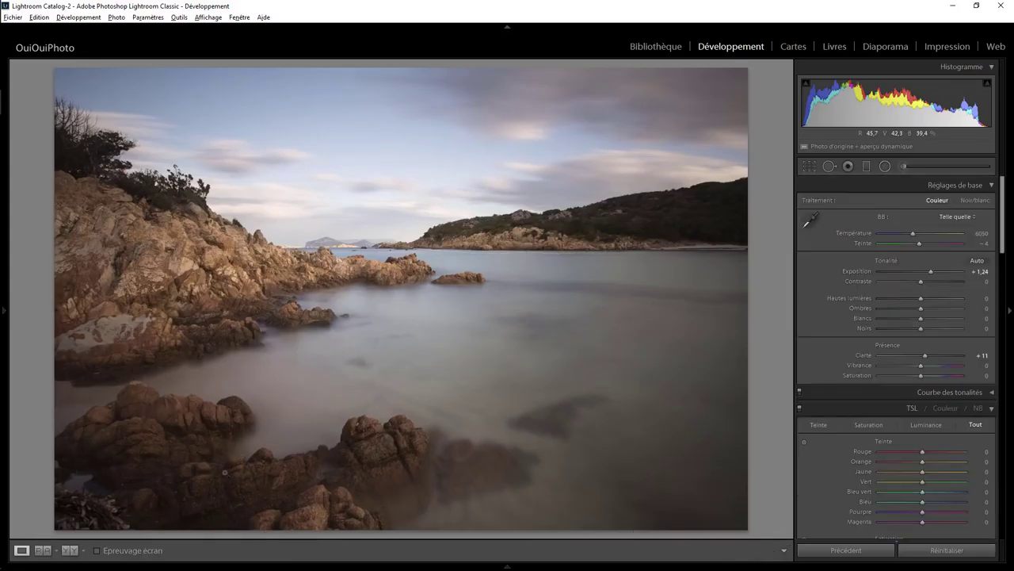
Draw a widened radial ellipse around the lower-left foreground rocks
{"action": "left_click", "coordinate": [885, 166]}
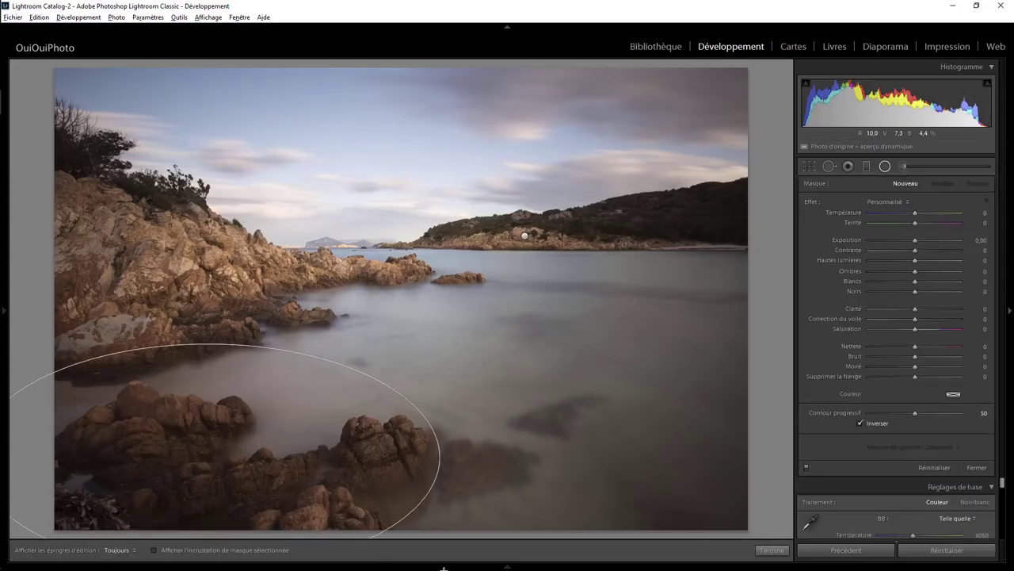
{"action": "left_click_drag", "start_coordinate": [303, 527], "coordinate": [455, 554]}
{"action": "mouse_move", "coordinate": [203, 453]}
{"action": "left_mouse_down"}
{"action": "mouse_move", "coordinate": [250, 492]}
{"action": "mouse_move", "coordinate": [249, 476]}
{"action": "left_mouse_up"}
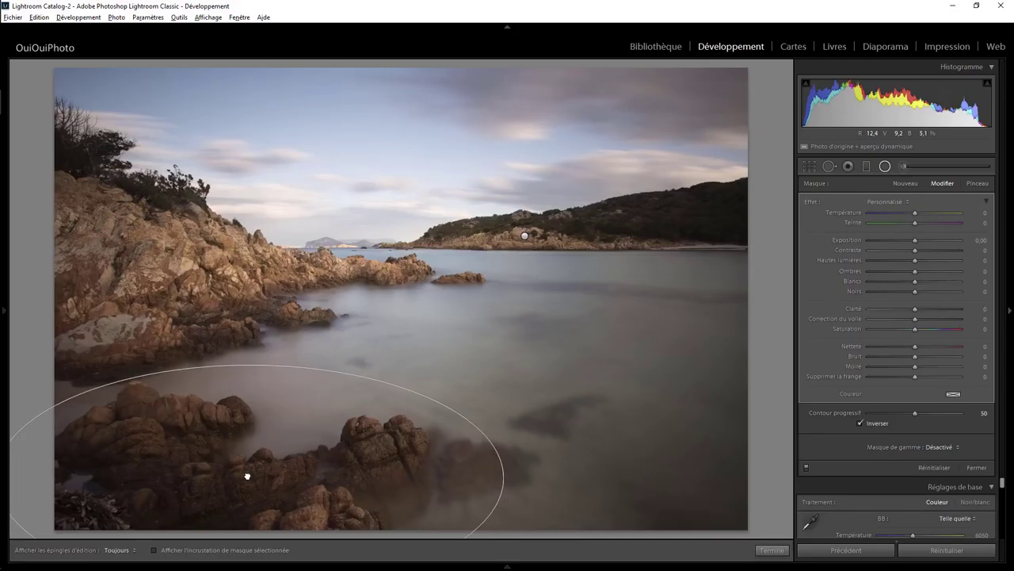
{"action": "left_click_drag", "start_coordinate": [504, 476], "coordinate": [528, 476]}
Set the rocks' ellipse to Exposure 0.99, higher Highlights and lower Clarity, then finish
{"action": "left_click_drag", "start_coordinate": [915, 240], "coordinate": [926, 246]}
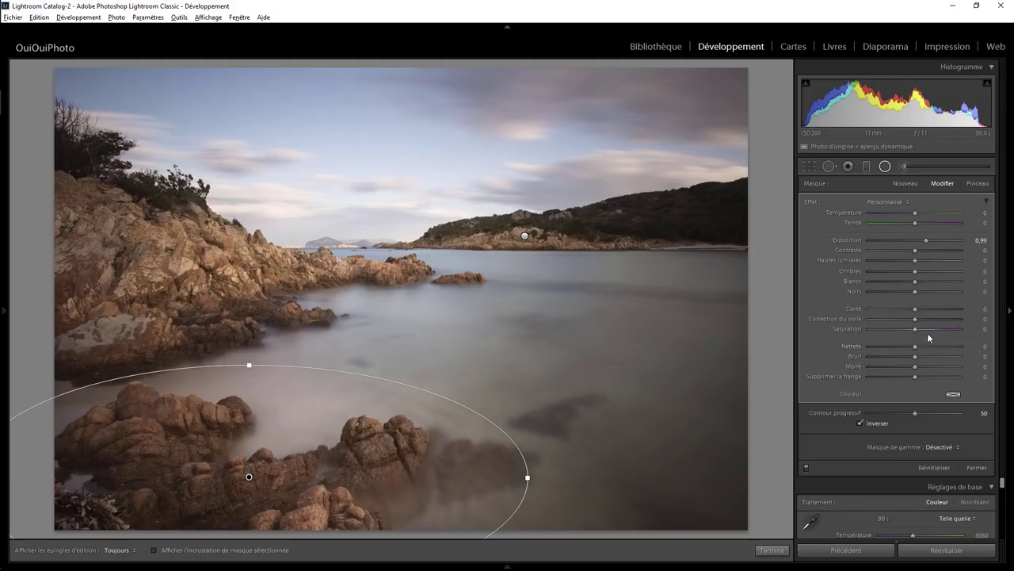
{"action": "mouse_move", "coordinate": [916, 263]}
{"action": "left_mouse_down"}
{"action": "mouse_move", "coordinate": [954, 264]}
{"action": "mouse_move", "coordinate": [919, 263]}
{"action": "left_mouse_up"}
{"action": "left_click_drag", "start_coordinate": [923, 306], "coordinate": [915, 304]}
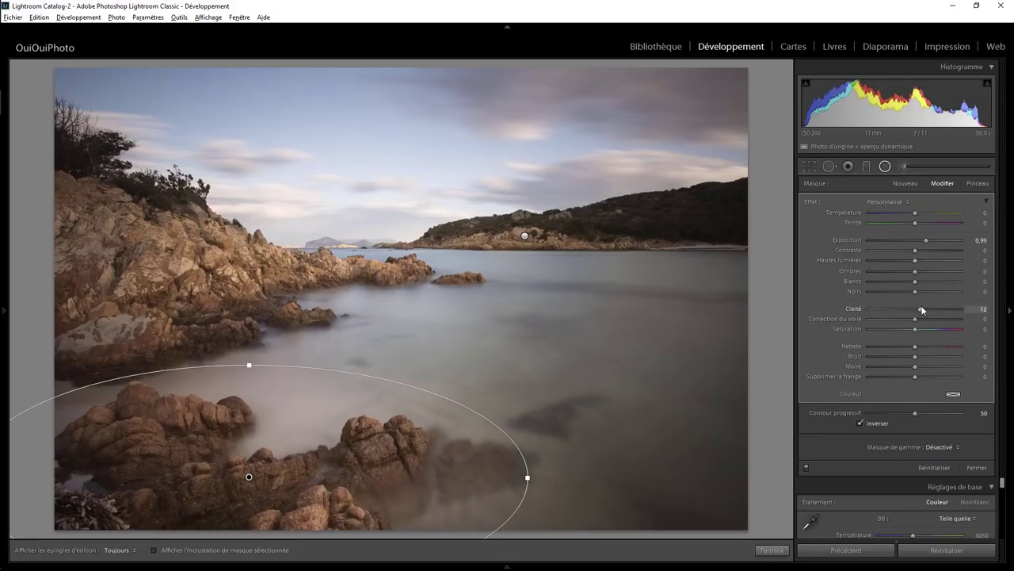
{"action": "left_click", "coordinate": [771, 549]}
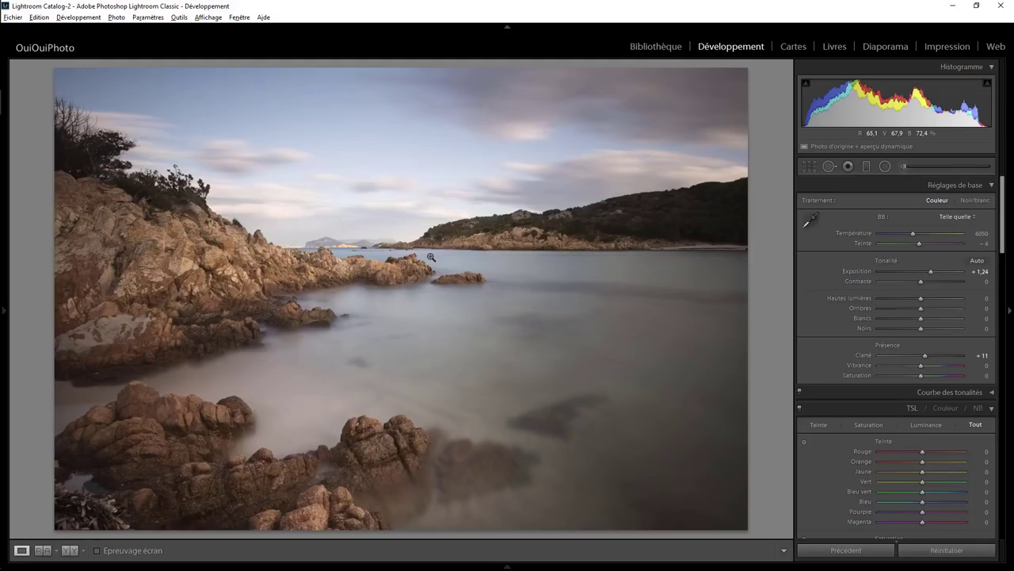
Send the photo via Edit In to Adobe Photoshop CC 2015.5
{"action": "right_click", "coordinate": [431, 257]}
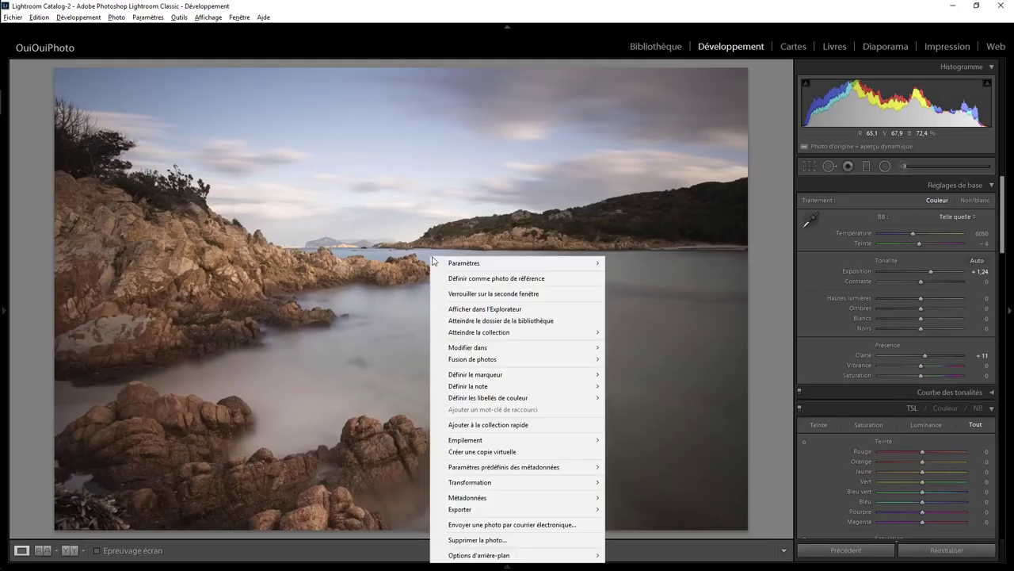
{"action": "mouse_move", "coordinate": [516, 347]}
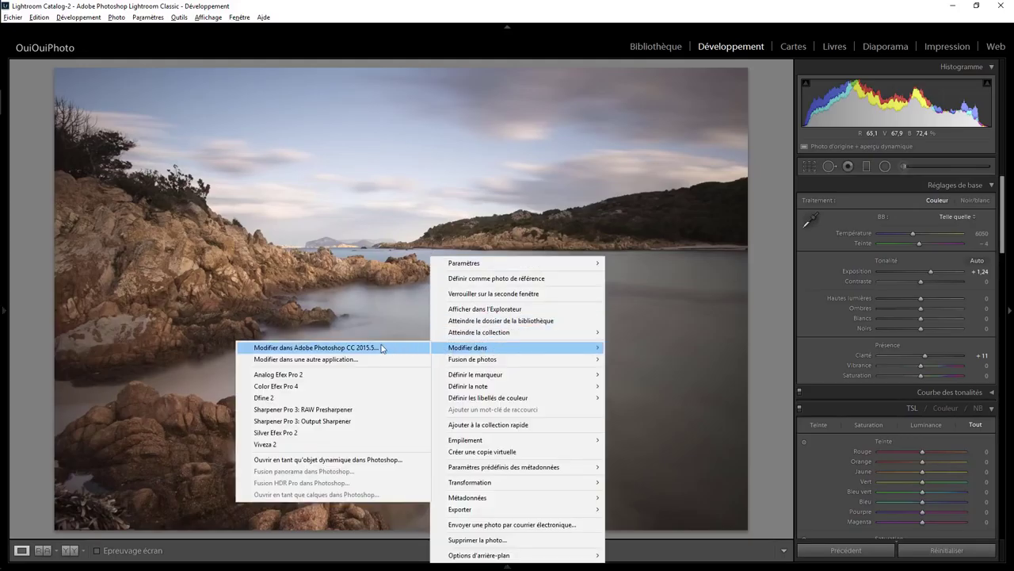
{"action": "left_click", "coordinate": [381, 348]}
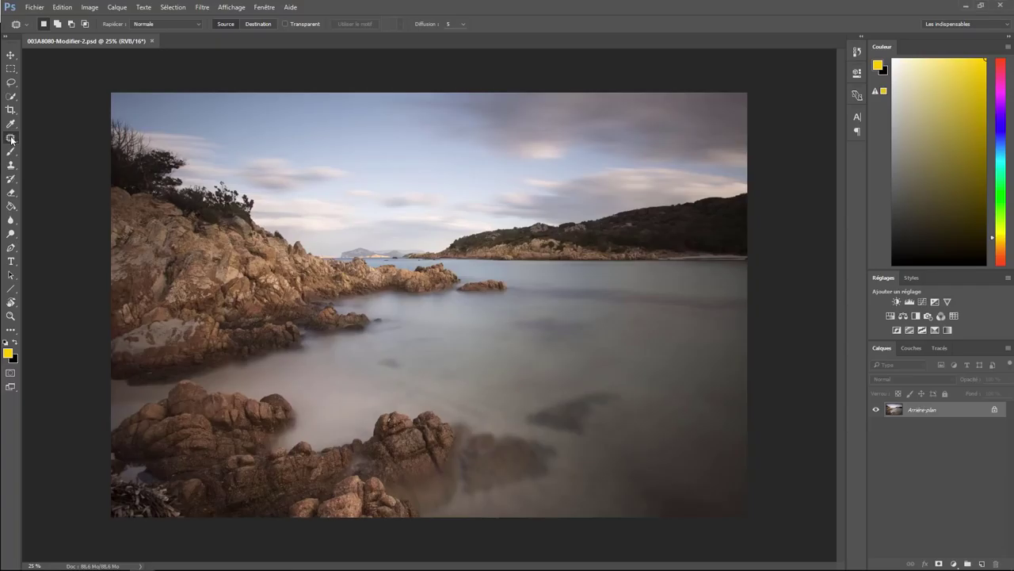
Zoom in and Patch-tool the dark spots in the middle water with cleaner nearby water
{"action": "key", "text": "ctrl+plus"}
{"action": "key", "text": "ctrl+plus"}
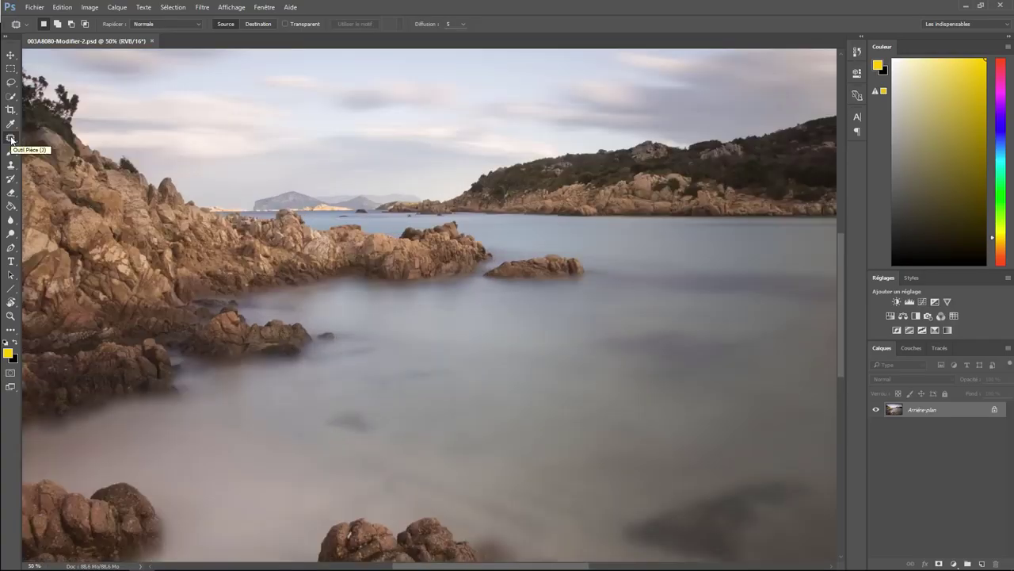
{"action": "key", "text": "ctrl+plus"}
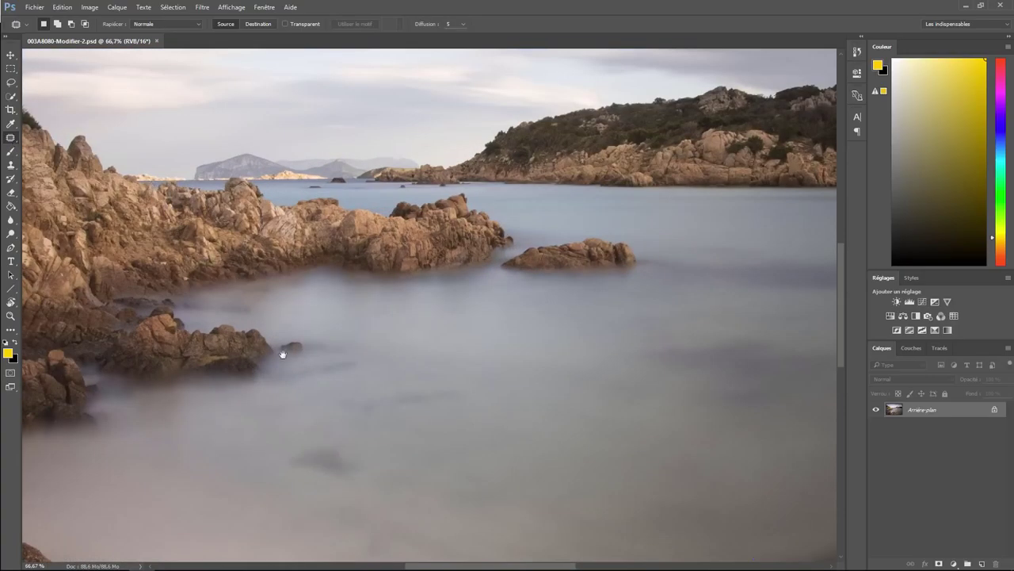
{"action": "mouse_move", "coordinate": [283, 353]}
{"action": "left_mouse_down"}
{"action": "mouse_move", "coordinate": [473, 330]}
{"action": "mouse_move", "coordinate": [495, 234]}
{"action": "left_mouse_up"}
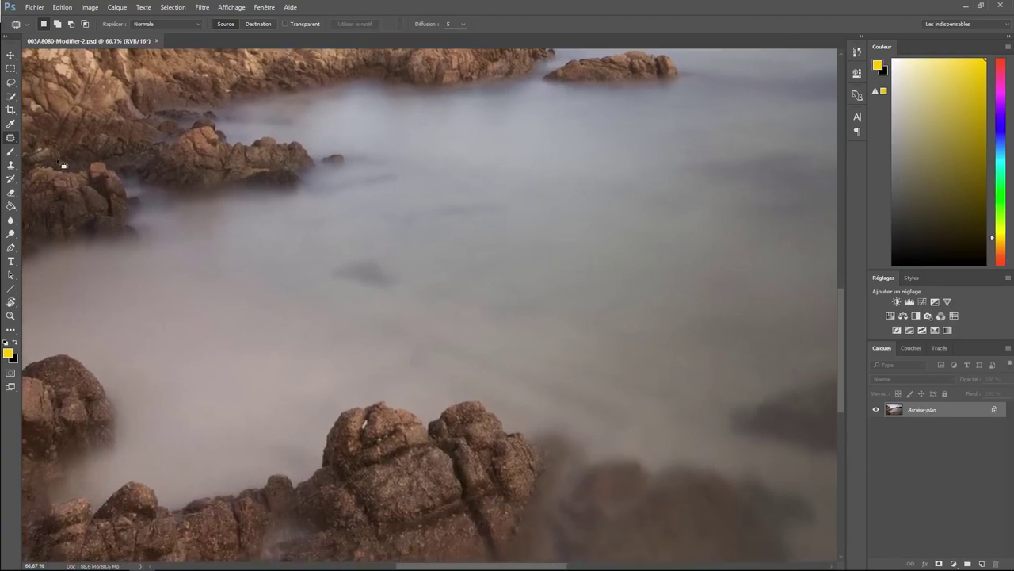
{"action": "mouse_move", "coordinate": [394, 250]}
{"action": "left_mouse_down"}
{"action": "mouse_move", "coordinate": [332, 252]}
{"action": "mouse_move", "coordinate": [363, 304]}
{"action": "mouse_move", "coordinate": [428, 274]}
{"action": "mouse_move", "coordinate": [600, 268]}
{"action": "left_mouse_up"}
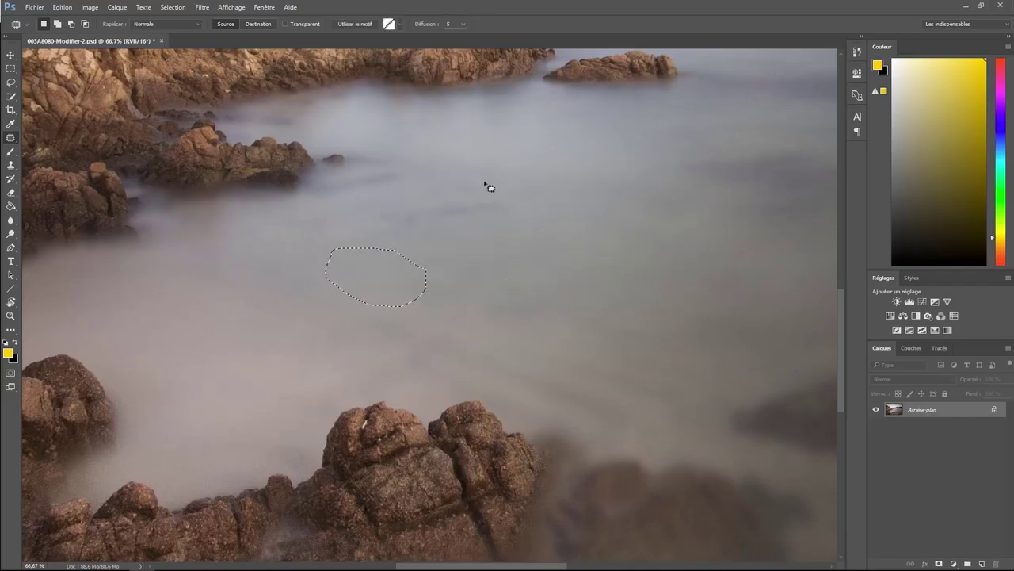
{"action": "mouse_move", "coordinate": [490, 187]}
{"action": "left_mouse_down"}
{"action": "mouse_move", "coordinate": [423, 195]}
{"action": "mouse_move", "coordinate": [435, 261]}
{"action": "mouse_move", "coordinate": [531, 206]}
{"action": "mouse_move", "coordinate": [557, 259]}
{"action": "mouse_move", "coordinate": [564, 255]}
{"action": "left_mouse_up"}
{"action": "left_click_drag", "start_coordinate": [666, 293], "coordinate": [324, 301]}
{"action": "mouse_move", "coordinate": [485, 143]}
{"action": "left_mouse_down"}
{"action": "mouse_move", "coordinate": [418, 152]}
{"action": "mouse_move", "coordinate": [339, 216]}
{"action": "mouse_move", "coordinate": [562, 263]}
{"action": "mouse_move", "coordinate": [627, 188]}
{"action": "mouse_move", "coordinate": [485, 143]}
{"action": "left_mouse_up"}
{"action": "mouse_move", "coordinate": [523, 195]}
{"action": "left_mouse_down"}
{"action": "mouse_move", "coordinate": [332, 276]}
{"action": "mouse_move", "coordinate": [237, 278]}
{"action": "left_mouse_up"}
{"action": "mouse_move", "coordinate": [612, 327]}
{"action": "left_mouse_down"}
{"action": "mouse_move", "coordinate": [448, 364]}
{"action": "mouse_move", "coordinate": [353, 441]}
{"action": "mouse_move", "coordinate": [555, 500]}
{"action": "mouse_move", "coordinate": [683, 385]}
{"action": "mouse_move", "coordinate": [678, 373]}
{"action": "left_mouse_up"}
{"action": "left_click_drag", "start_coordinate": [550, 401], "coordinate": [362, 238]}
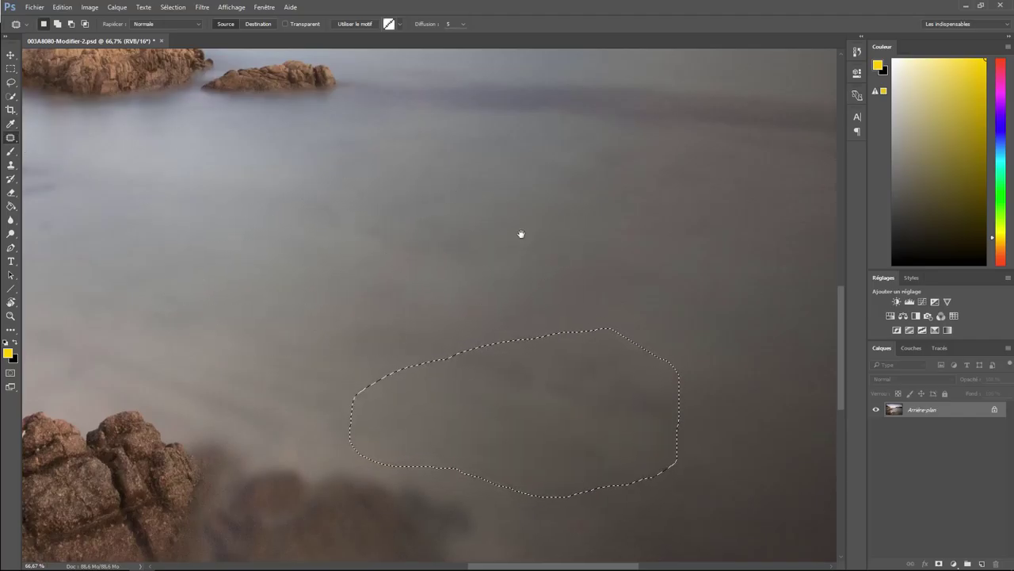
Patch the dark water near the right edge and the dark streak with clean water
{"action": "left_click_drag", "start_coordinate": [521, 234], "coordinate": [347, 387]}
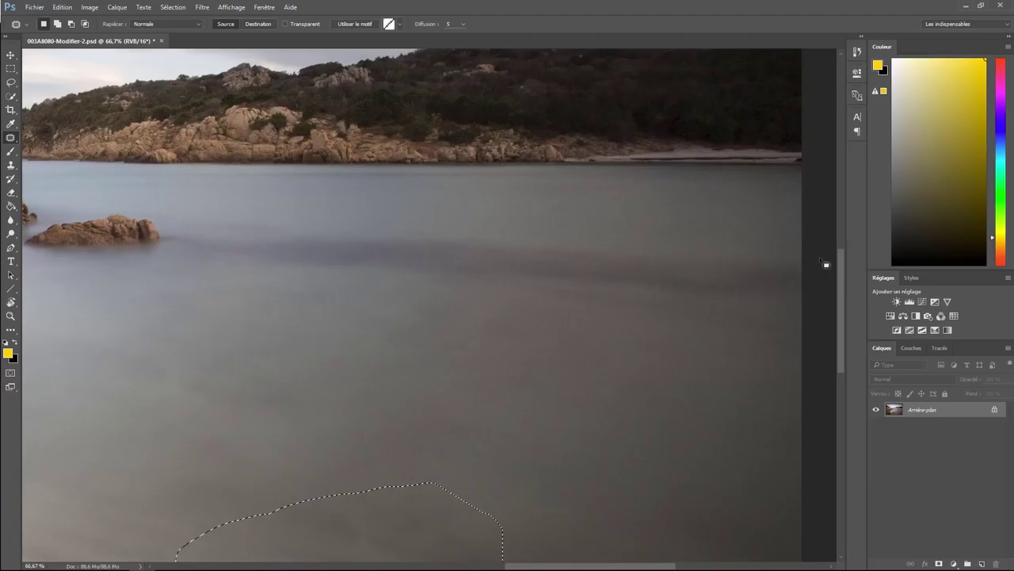
{"action": "left_click_drag", "start_coordinate": [817, 239], "coordinate": [698, 242]}
{"action": "left_click_drag", "start_coordinate": [636, 305], "coordinate": [823, 361]}
{"action": "left_click_drag", "start_coordinate": [752, 301], "coordinate": [571, 380]}
{"action": "left_click_drag", "start_coordinate": [651, 229], "coordinate": [675, 273]}
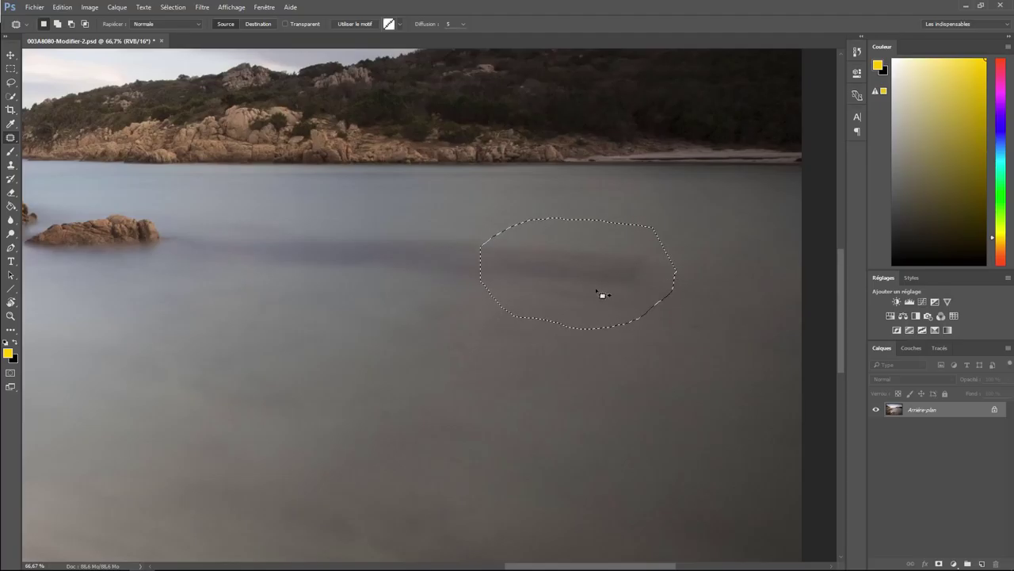
{"action": "left_click_drag", "start_coordinate": [603, 295], "coordinate": [487, 401]}
{"action": "mouse_move", "coordinate": [431, 217]}
{"action": "left_mouse_down"}
{"action": "mouse_move", "coordinate": [468, 325]}
{"action": "mouse_move", "coordinate": [523, 230]}
{"action": "left_mouse_up"}
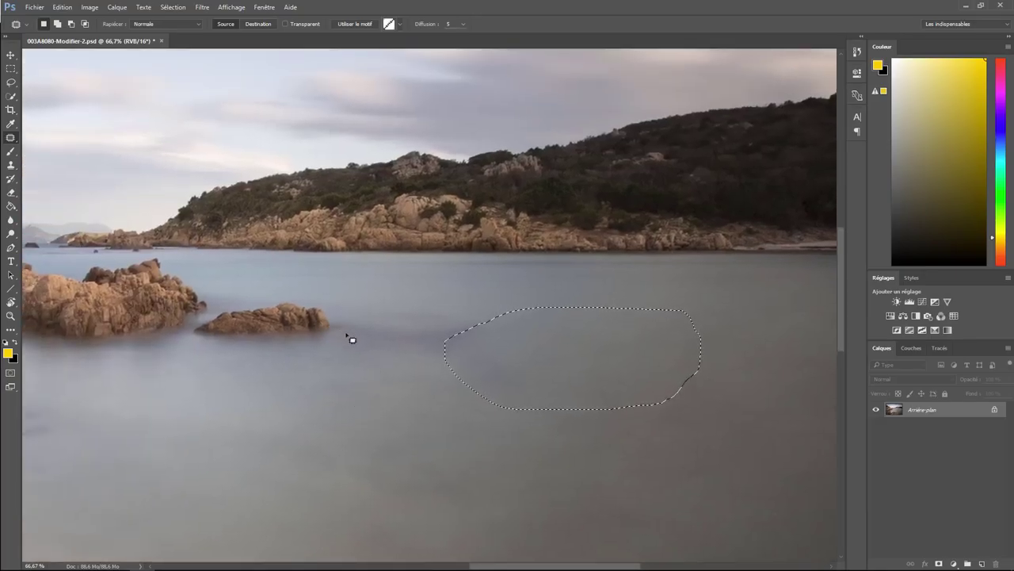
{"action": "mouse_move", "coordinate": [378, 300]}
{"action": "left_mouse_down"}
{"action": "mouse_move", "coordinate": [391, 387]}
{"action": "mouse_move", "coordinate": [513, 335]}
{"action": "mouse_move", "coordinate": [378, 299]}
{"action": "left_mouse_up"}
{"action": "left_click_drag", "start_coordinate": [452, 333], "coordinate": [465, 435]}
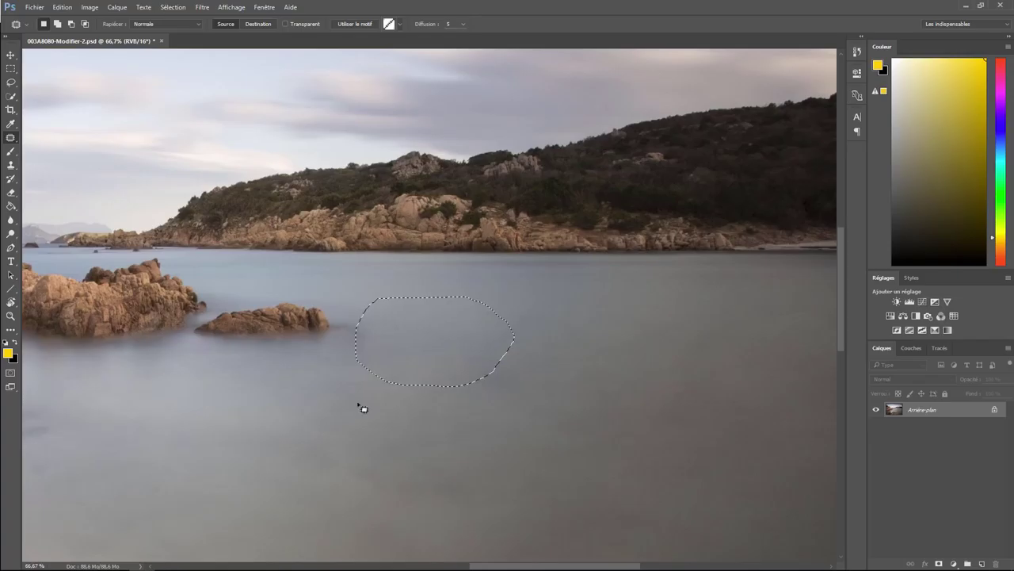
Zoom in closer on the patched water and clear the patch selection
{"action": "key", "text": "ctrl+plus"}
{"action": "key", "text": "ctrl+plus"}
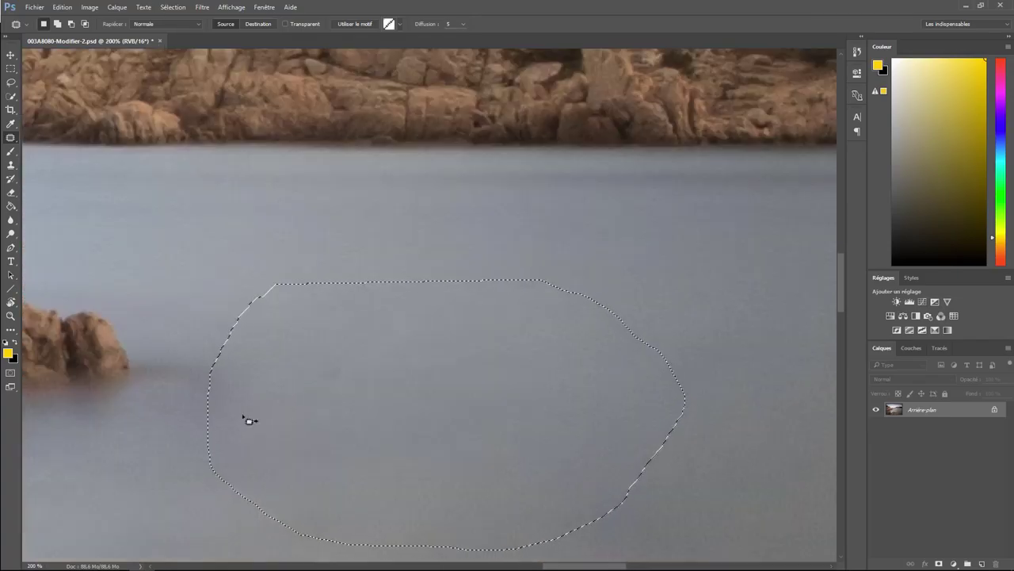
{"action": "scroll", "coordinate": [187, 430], "scroll_direction": "left", "scroll_amount": 3}
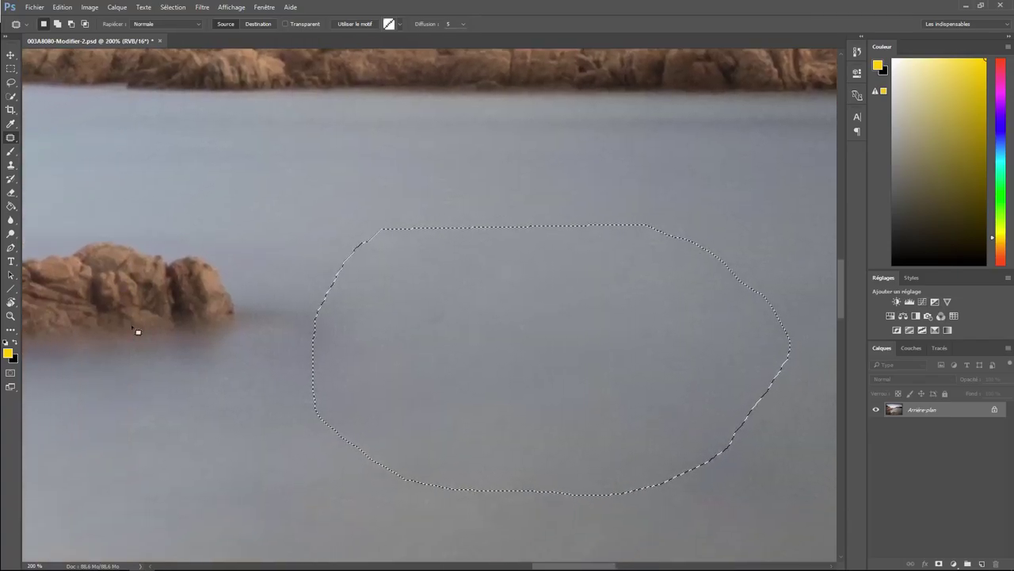
{"action": "left_click", "coordinate": [10, 165]}
{"action": "key", "text": "ctrl+d"}
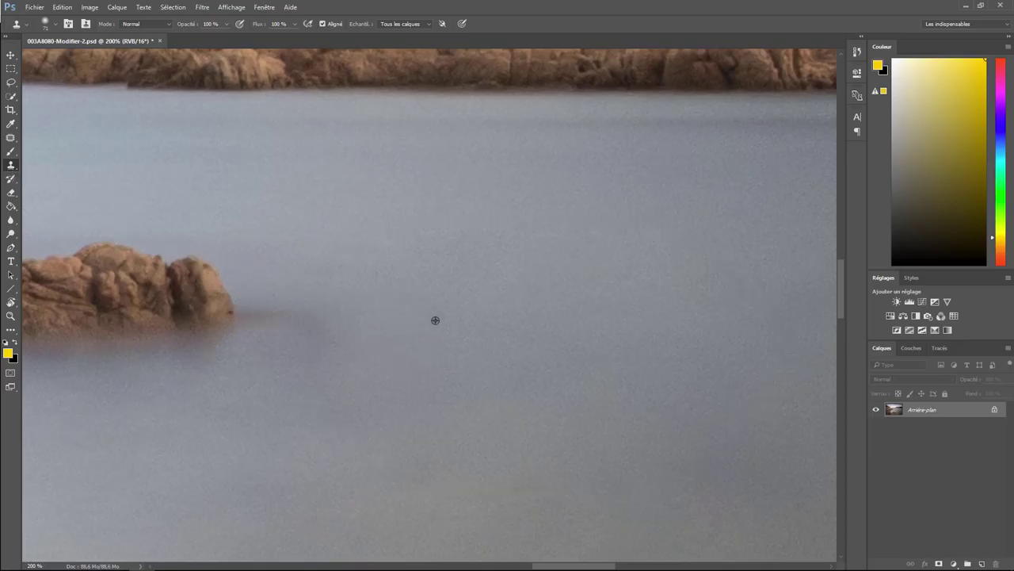
Clone-stamp and patch the remaining water blemishes, then deselect
{"action": "left_click", "coordinate": [436, 320], "text": "alt"}
{"action": "mouse_move", "coordinate": [301, 321]}
{"action": "left_mouse_down"}
{"action": "mouse_move", "coordinate": [267, 313]}
{"action": "mouse_move", "coordinate": [267, 324]}
{"action": "mouse_move", "coordinate": [267, 294]}
{"action": "mouse_move", "coordinate": [272, 317]}
{"action": "left_mouse_up"}
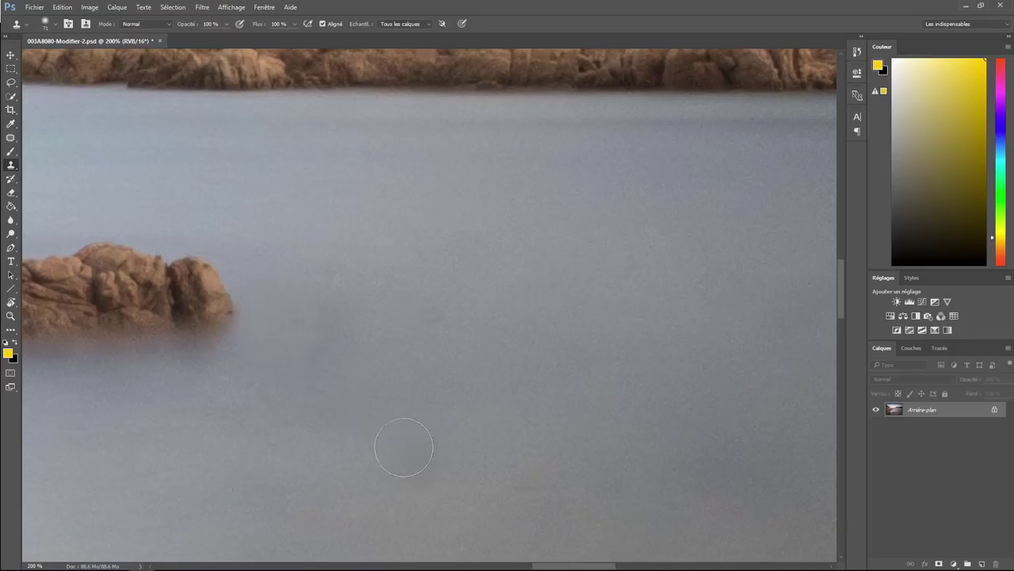
{"action": "left_click", "coordinate": [10, 137]}
{"action": "mouse_move", "coordinate": [262, 274]}
{"action": "left_mouse_down"}
{"action": "mouse_move", "coordinate": [261, 302]}
{"action": "mouse_move", "coordinate": [309, 391]}
{"action": "mouse_move", "coordinate": [349, 285]}
{"action": "mouse_move", "coordinate": [464, 297]}
{"action": "left_mouse_up"}
{"action": "left_click_drag", "start_coordinate": [441, 341], "coordinate": [474, 329]}
{"action": "key", "text": "ctrl+d"}
Zoom out, set a 157 px Clone Stamp brush, and paint lighter water over the dark lower right
{"action": "key", "text": "ctrl+minus"}
{"action": "key", "text": "ctrl+minus"}
{"action": "key", "text": "ctrl+minus"}
{"action": "key", "text": "ctrl+minus"}
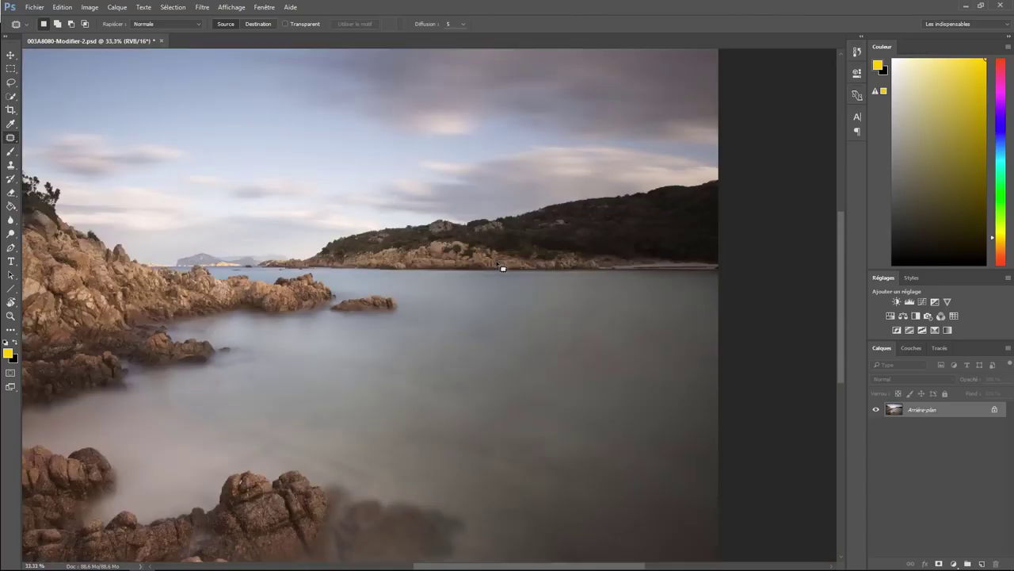
{"action": "left_click_drag", "start_coordinate": [626, 399], "coordinate": [651, 294]}
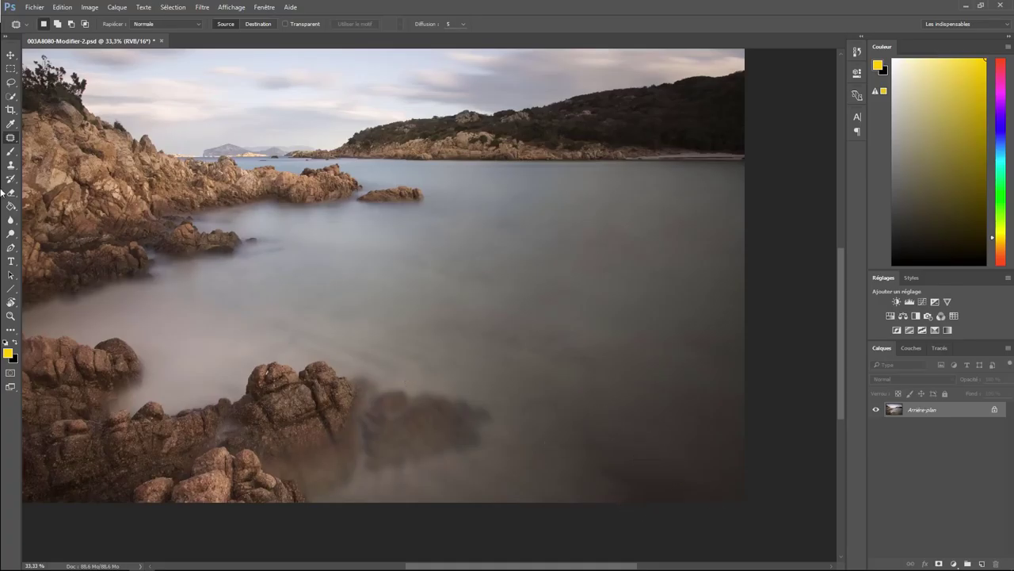
{"action": "left_click", "coordinate": [11, 166]}
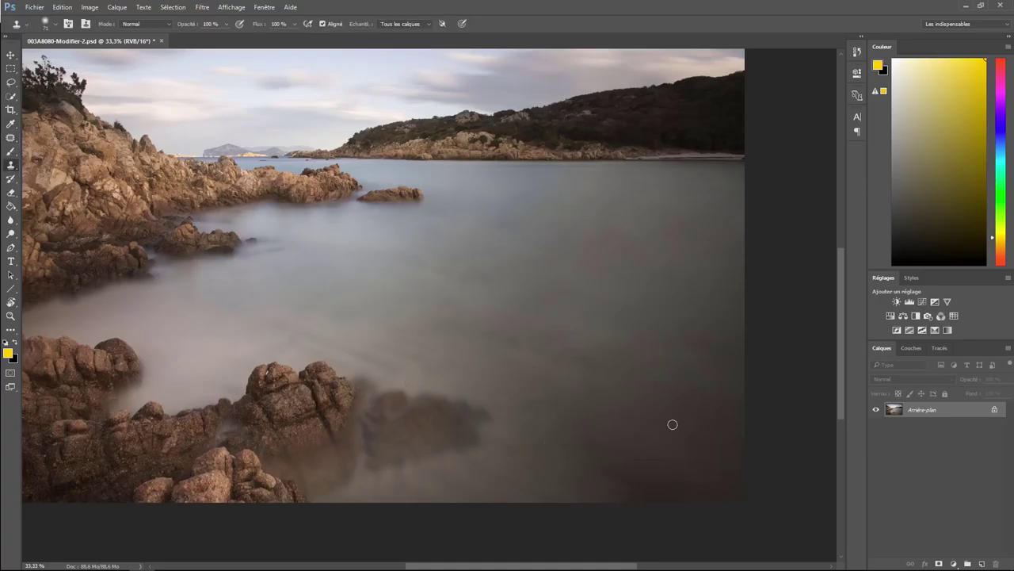
{"action": "right_click", "coordinate": [656, 405]}
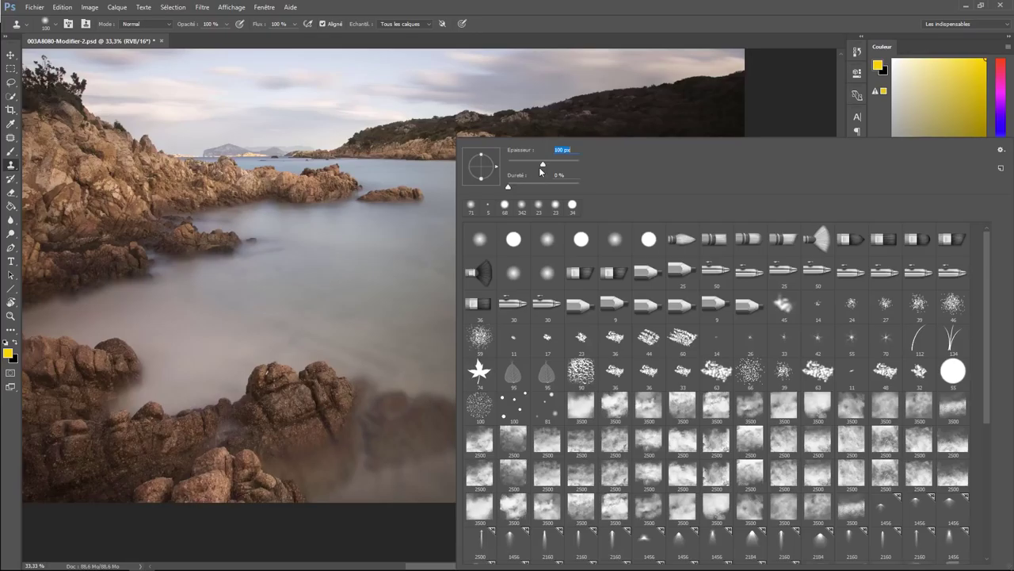
{"action": "left_click_drag", "start_coordinate": [546, 163], "coordinate": [553, 163]}
{"action": "left_click", "coordinate": [388, 303]}
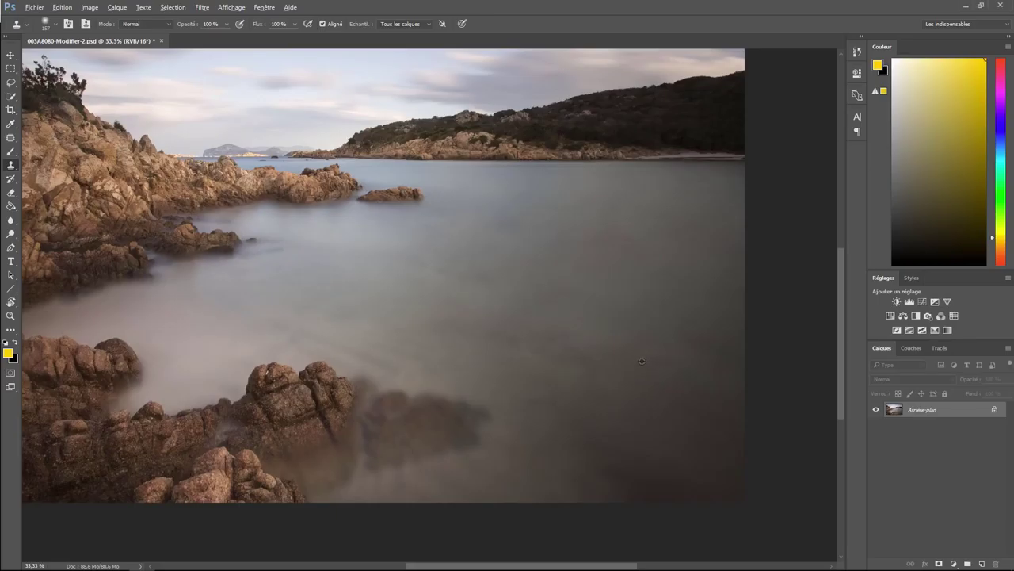
{"action": "mouse_move", "coordinate": [607, 446]}
{"action": "left_mouse_down"}
{"action": "mouse_move", "coordinate": [676, 485]}
{"action": "mouse_move", "coordinate": [587, 459]}
{"action": "mouse_move", "coordinate": [711, 497]}
{"action": "left_mouse_up"}
{"action": "mouse_move", "coordinate": [660, 453]}
{"action": "left_mouse_down"}
{"action": "mouse_move", "coordinate": [611, 424]}
{"action": "mouse_move", "coordinate": [570, 468]}
{"action": "mouse_move", "coordinate": [589, 489]}
{"action": "mouse_move", "coordinate": [625, 455]}
{"action": "mouse_move", "coordinate": [627, 410]}
{"action": "mouse_move", "coordinate": [570, 433]}
{"action": "mouse_move", "coordinate": [590, 461]}
{"action": "mouse_move", "coordinate": [615, 460]}
{"action": "left_mouse_up"}
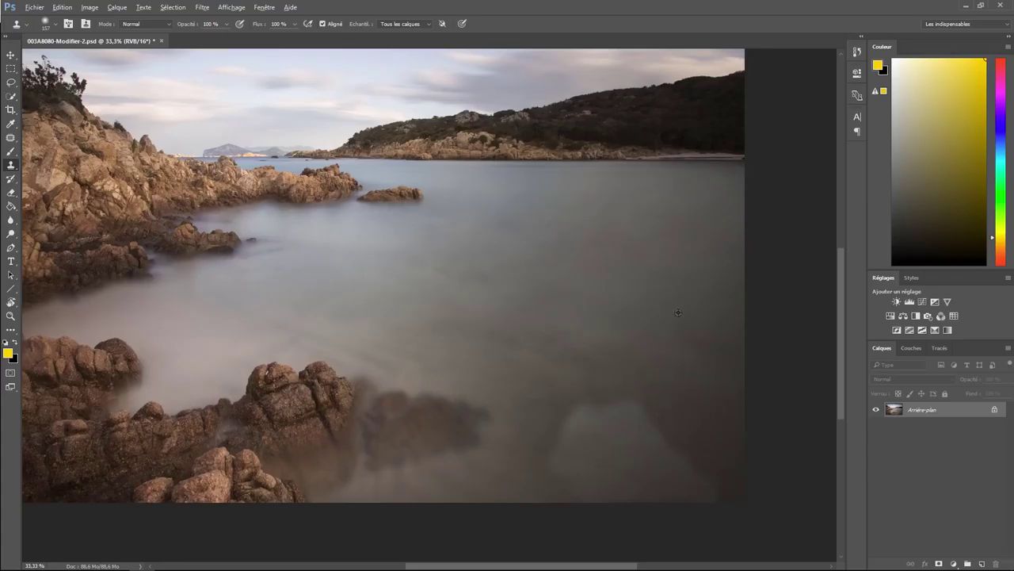
{"action": "mouse_move", "coordinate": [682, 327]}
{"action": "left_mouse_down"}
{"action": "mouse_move", "coordinate": [738, 347]}
{"action": "mouse_move", "coordinate": [718, 346]}
{"action": "mouse_move", "coordinate": [726, 353]}
{"action": "mouse_move", "coordinate": [724, 344]}
{"action": "left_mouse_up"}
Patch the bright cloned areas along the right edge with water from above
{"action": "left_click", "coordinate": [9, 138]}
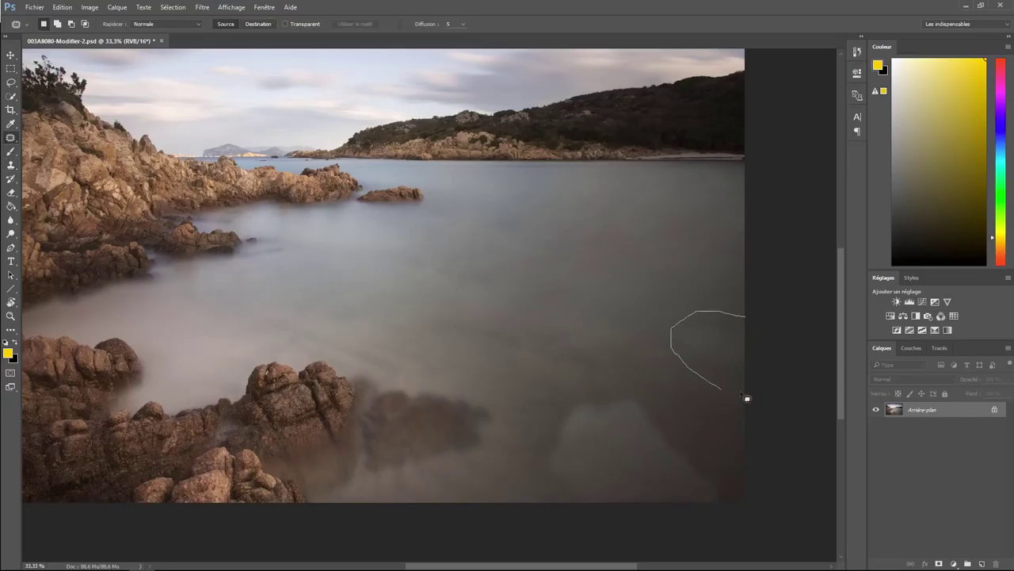
{"action": "mouse_move", "coordinate": [671, 326]}
{"action": "left_mouse_down"}
{"action": "mouse_move", "coordinate": [674, 341]}
{"action": "mouse_move", "coordinate": [621, 298]}
{"action": "left_mouse_up"}
{"action": "key", "text": "ctrl+d"}
{"action": "mouse_move", "coordinate": [745, 458]}
{"action": "left_mouse_down"}
{"action": "mouse_move", "coordinate": [525, 481]}
{"action": "mouse_move", "coordinate": [534, 501]}
{"action": "left_mouse_up"}
{"action": "left_click", "coordinate": [750, 441]}
{"action": "mouse_move", "coordinate": [753, 480]}
{"action": "left_mouse_down"}
{"action": "mouse_move", "coordinate": [643, 385]}
{"action": "mouse_move", "coordinate": [550, 428]}
{"action": "mouse_move", "coordinate": [785, 534]}
{"action": "left_mouse_up"}
{"action": "left_click_drag", "start_coordinate": [645, 475], "coordinate": [595, 319]}
{"action": "left_click", "coordinate": [773, 394]}
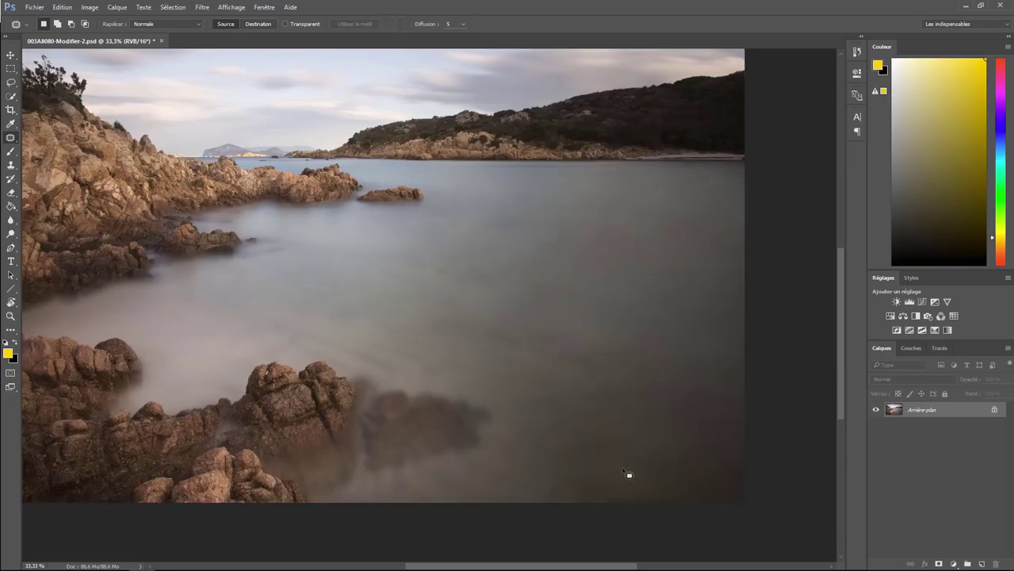
Patch the bright bottom-edge area and clone-stamp the bottom-right corner into even water
{"action": "left_click_drag", "start_coordinate": [590, 462], "coordinate": [657, 500]}
{"action": "left_click_drag", "start_coordinate": [590, 484], "coordinate": [607, 339]}
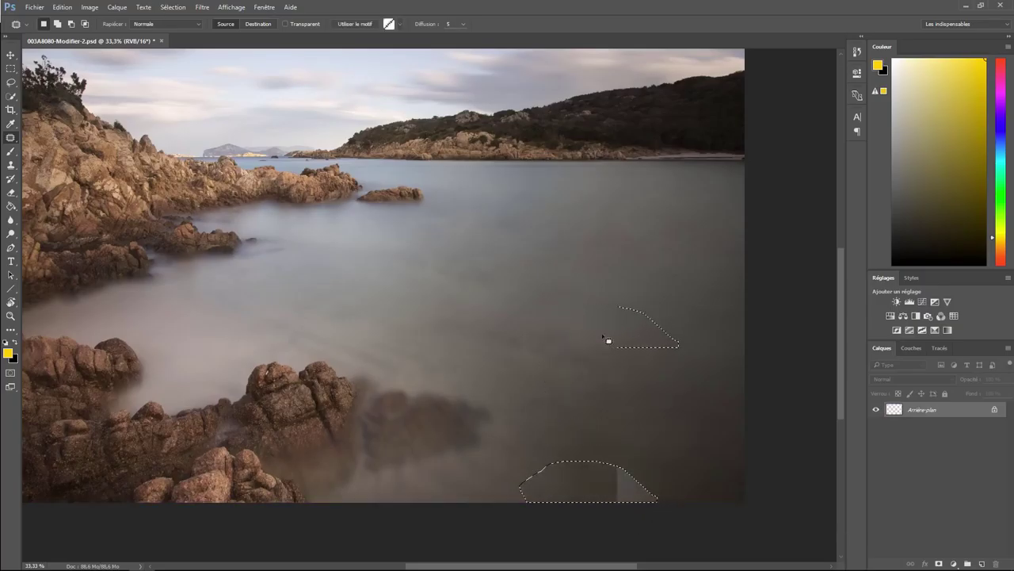
{"action": "left_click", "coordinate": [819, 409]}
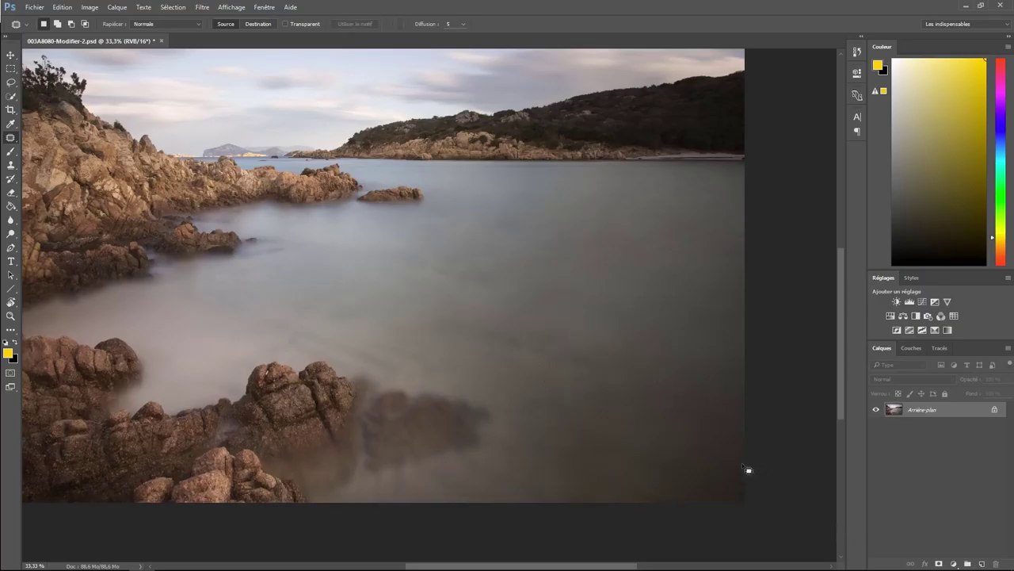
{"action": "left_click_drag", "start_coordinate": [754, 439], "coordinate": [791, 519]}
{"action": "key", "text": "s"}
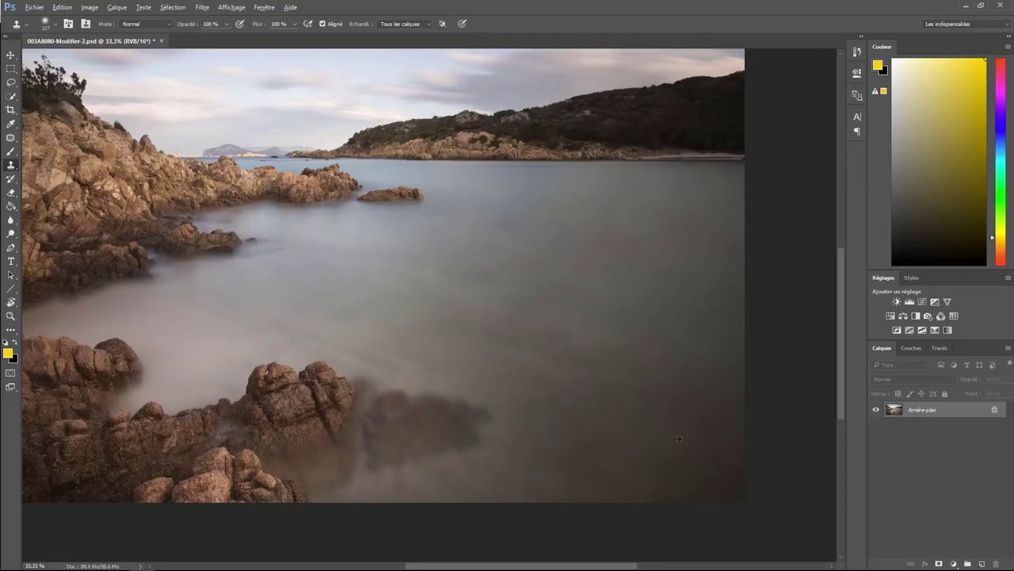
{"action": "left_click_drag", "start_coordinate": [748, 476], "coordinate": [765, 464]}
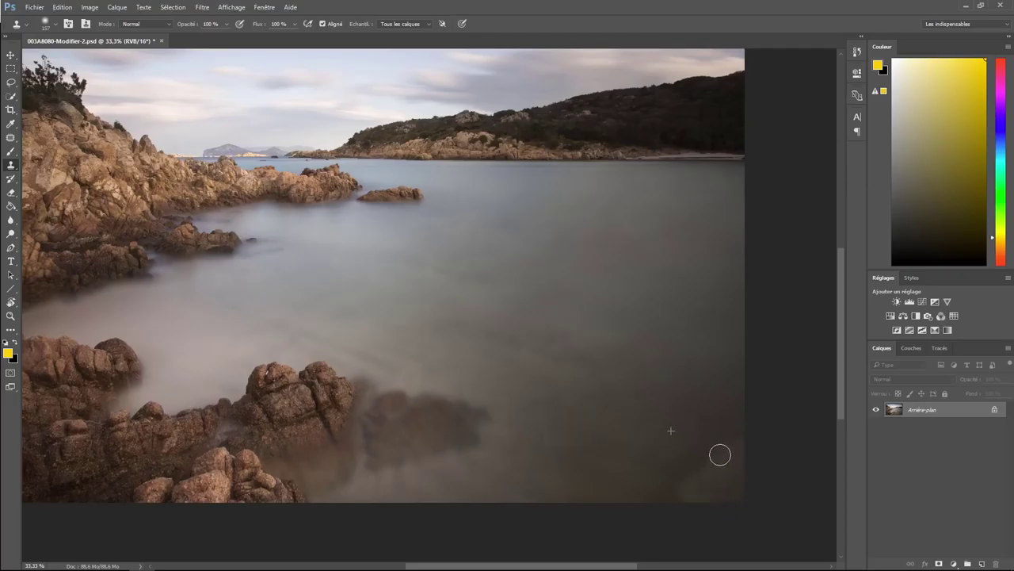
{"action": "left_click_drag", "start_coordinate": [720, 455], "coordinate": [668, 502]}
{"action": "left_click_drag", "start_coordinate": [730, 456], "coordinate": [723, 496]}
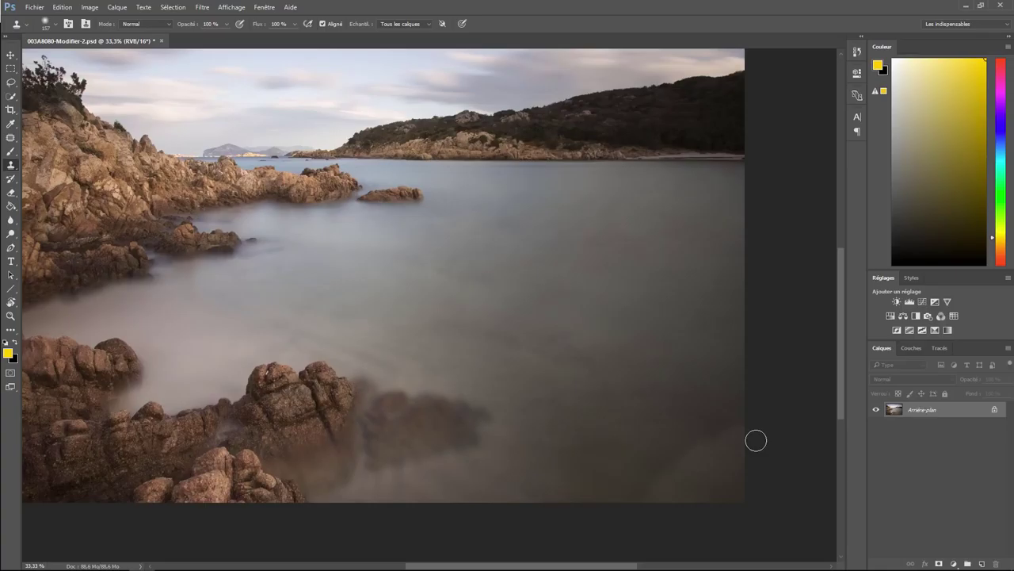
Lasso the open water along the shoreline and image edges
{"action": "left_click", "coordinate": [11, 83]}
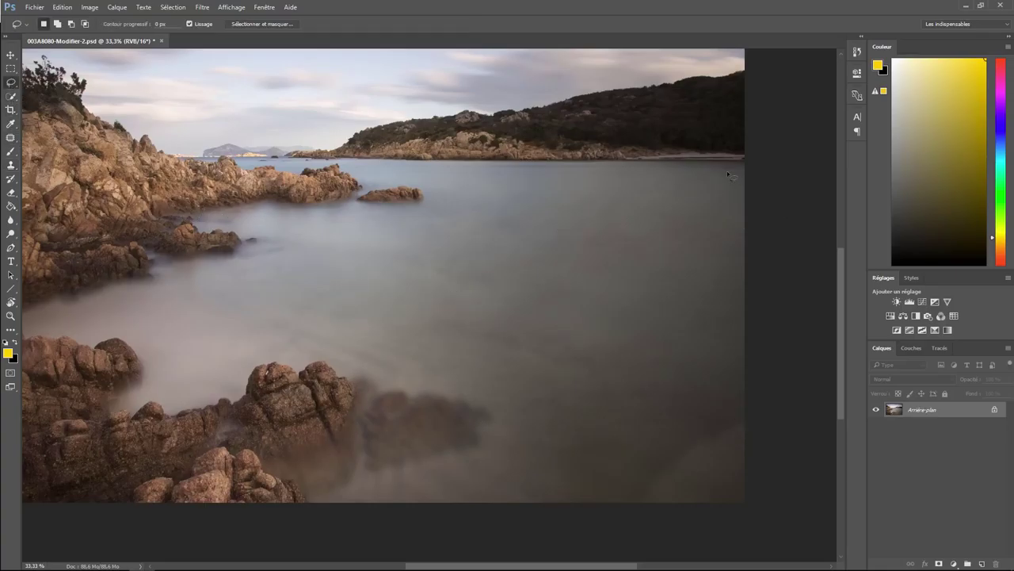
{"action": "mouse_move", "coordinate": [751, 171]}
{"action": "left_mouse_down"}
{"action": "mouse_move", "coordinate": [440, 188]}
{"action": "mouse_move", "coordinate": [296, 238]}
{"action": "mouse_move", "coordinate": [267, 264]}
{"action": "mouse_move", "coordinate": [201, 281]}
{"action": "mouse_move", "coordinate": [151, 326]}
{"action": "mouse_move", "coordinate": [185, 362]}
{"action": "mouse_move", "coordinate": [278, 349]}
{"action": "mouse_move", "coordinate": [422, 378]}
{"action": "left_mouse_up"}
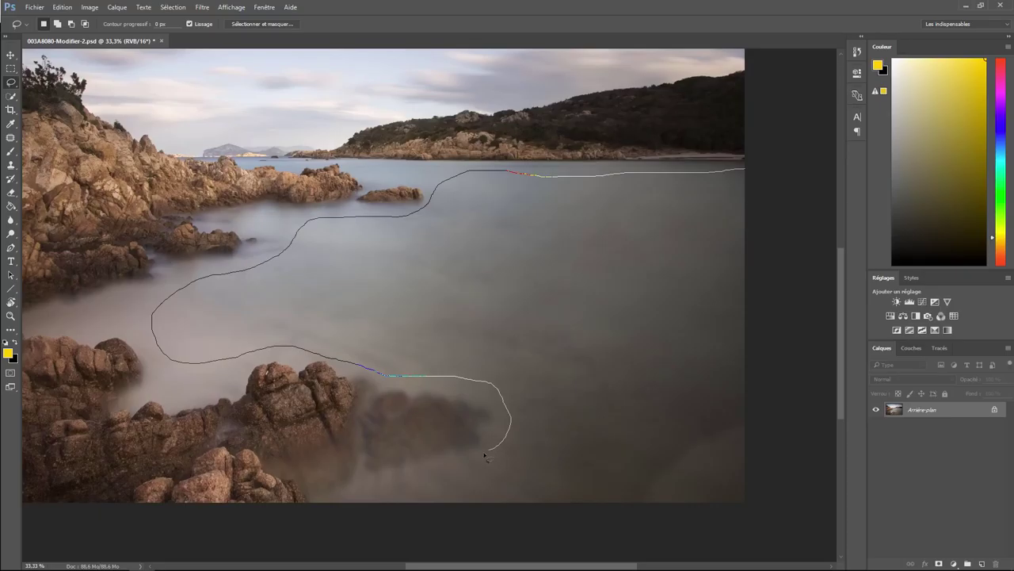
{"action": "mouse_move", "coordinate": [361, 498]}
{"action": "left_mouse_down"}
{"action": "mouse_move", "coordinate": [434, 538]}
{"action": "mouse_move", "coordinate": [698, 535]}
{"action": "mouse_move", "coordinate": [804, 436]}
{"action": "mouse_move", "coordinate": [799, 225]}
{"action": "mouse_move", "coordinate": [783, 174]}
{"action": "left_mouse_up"}
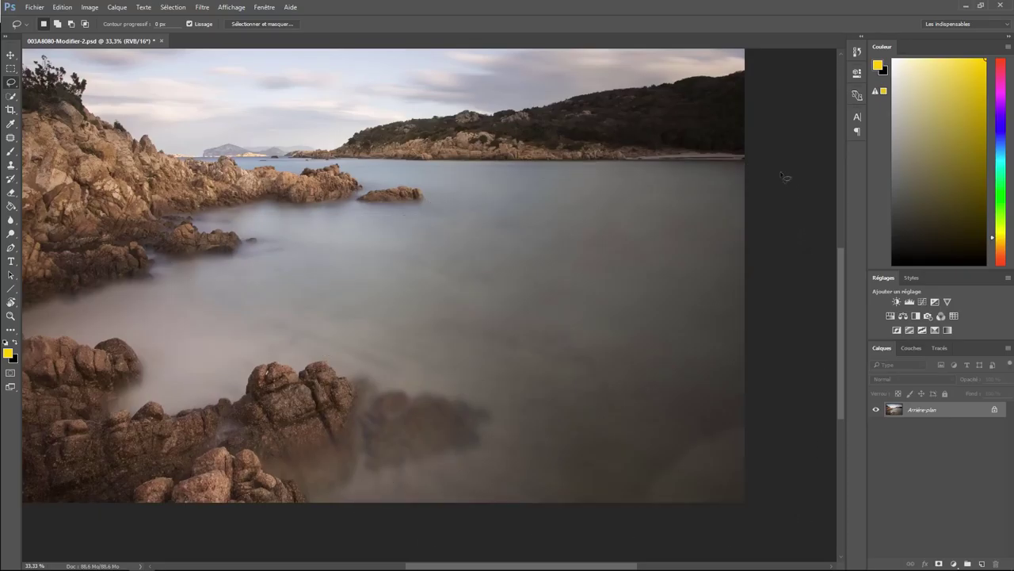
Copy the water selection to a new layer, Calque 1, and open Flou gaussien (66,8 px)
{"action": "right_click", "coordinate": [485, 274]}
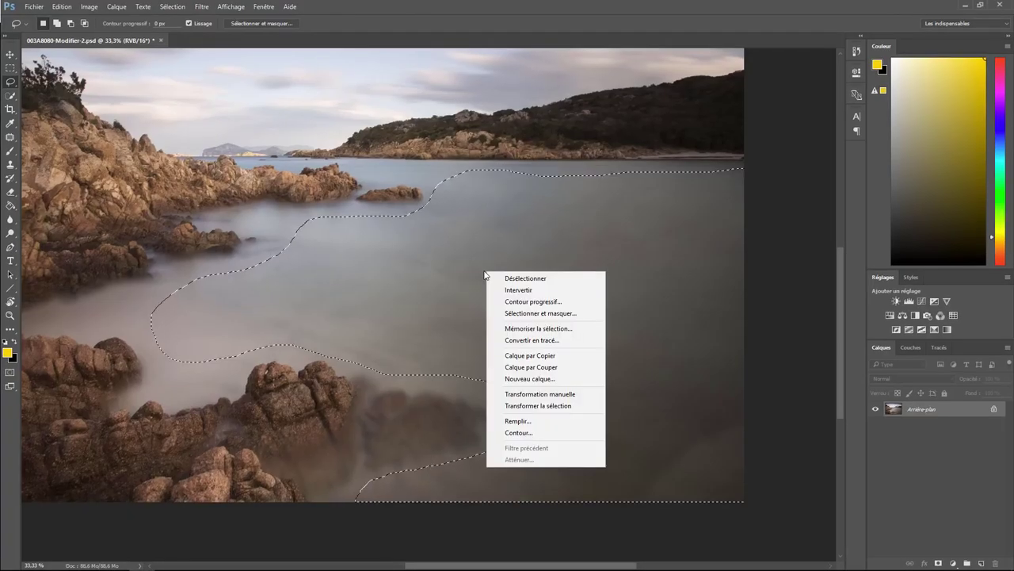
{"action": "left_click", "coordinate": [535, 358]}
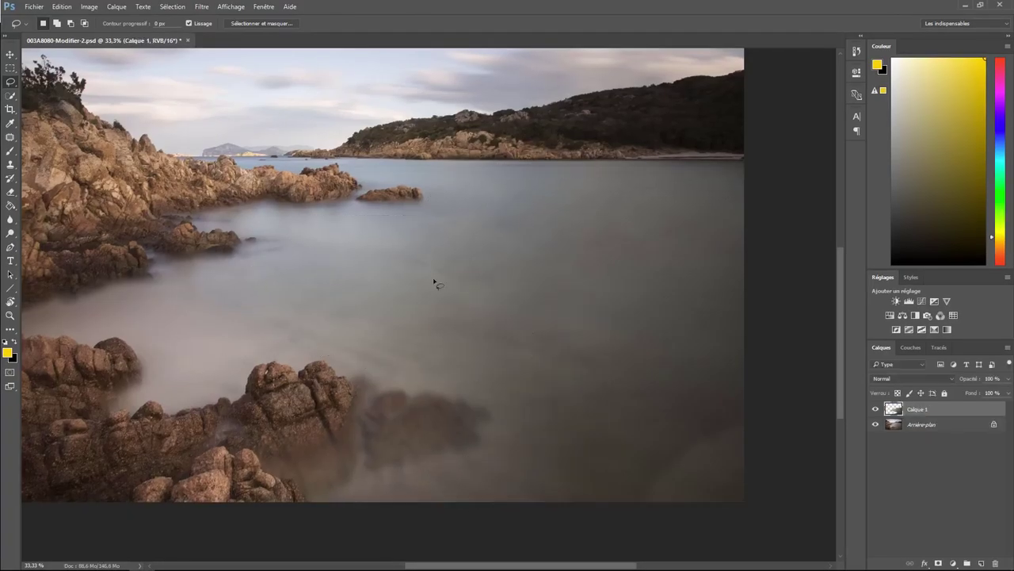
{"action": "left_click", "coordinate": [876, 427]}
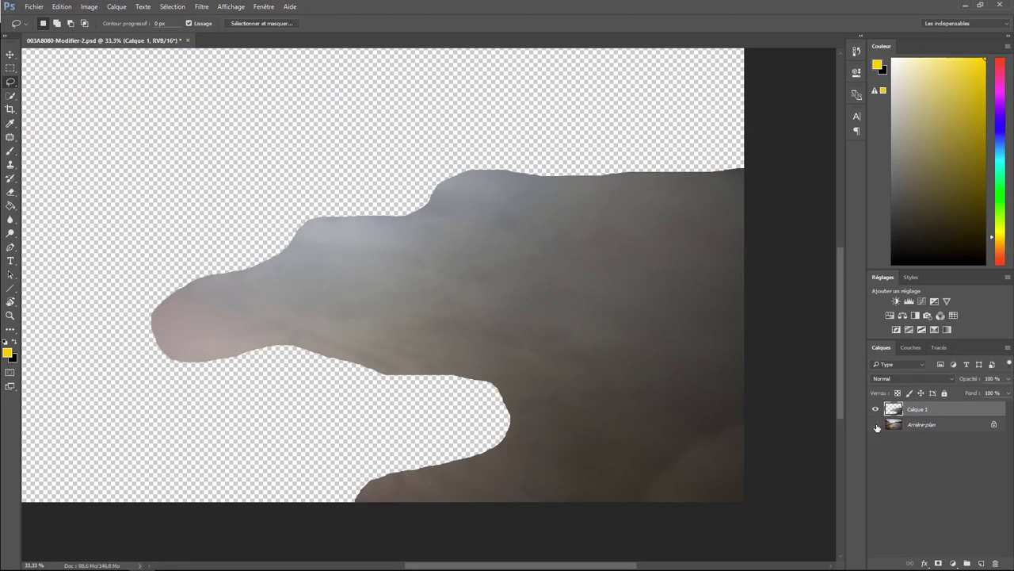
{"action": "left_click", "coordinate": [875, 426]}
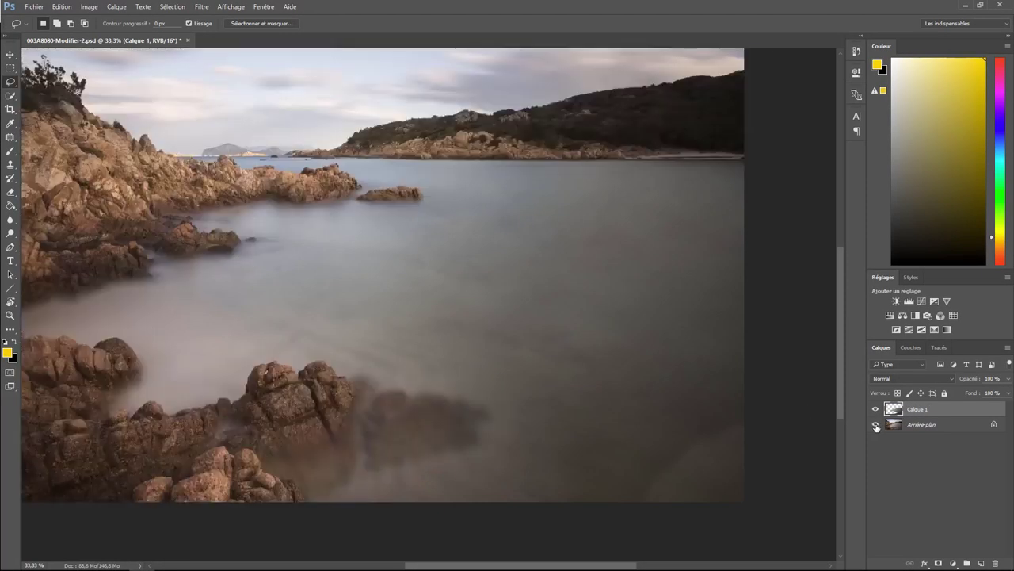
{"action": "left_click", "coordinate": [201, 7]}
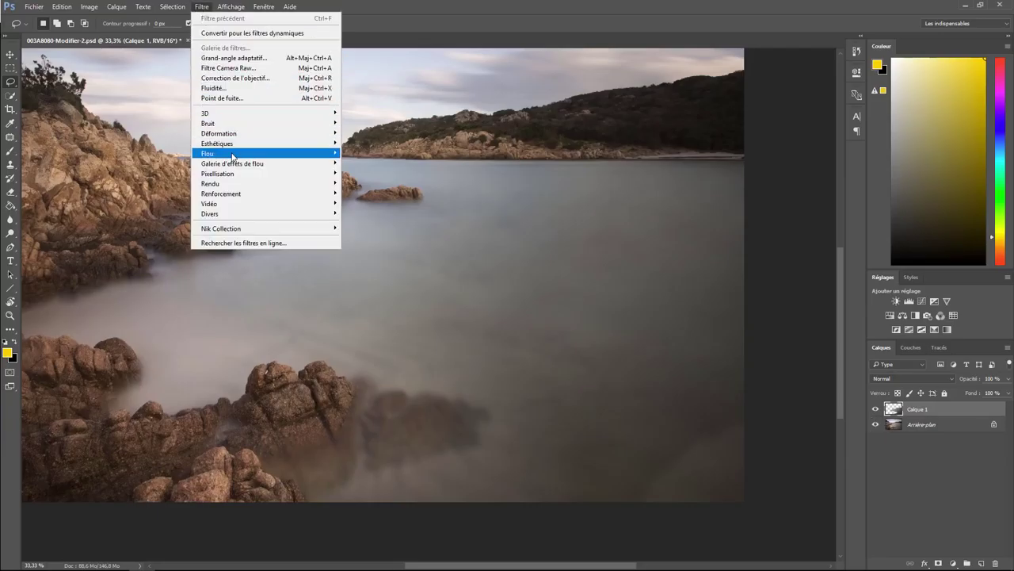
{"action": "mouse_move", "coordinate": [208, 153]}
{"action": "left_click", "coordinate": [154, 203]}
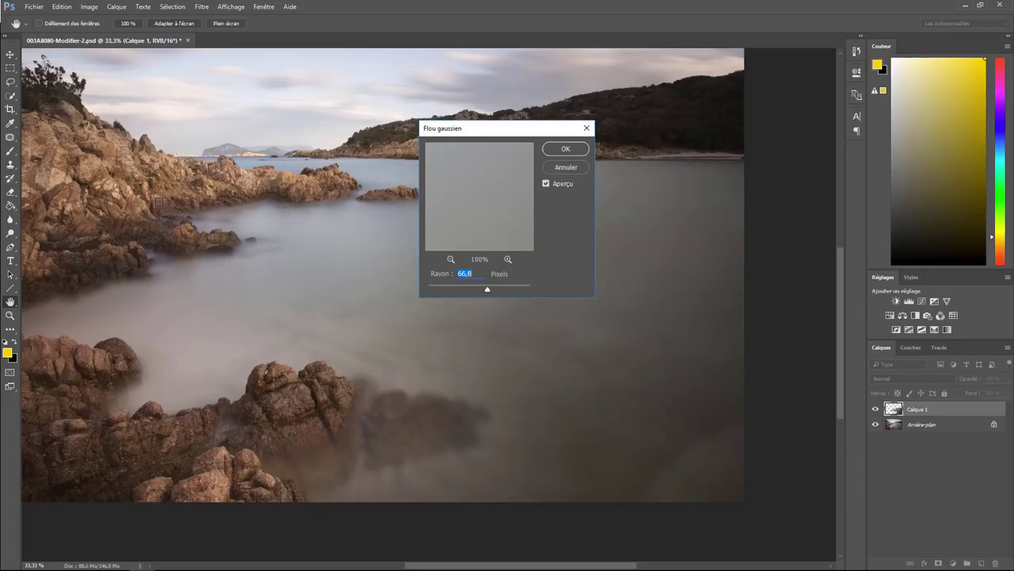
Preview Gaussian blur radii of 2,0, 49,8 and 64,0 on the water, then cancel
{"action": "mouse_move", "coordinate": [478, 133]}
{"action": "left_mouse_down"}
{"action": "mouse_move", "coordinate": [649, 116]}
{"action": "mouse_move", "coordinate": [751, 182]}
{"action": "left_mouse_up"}
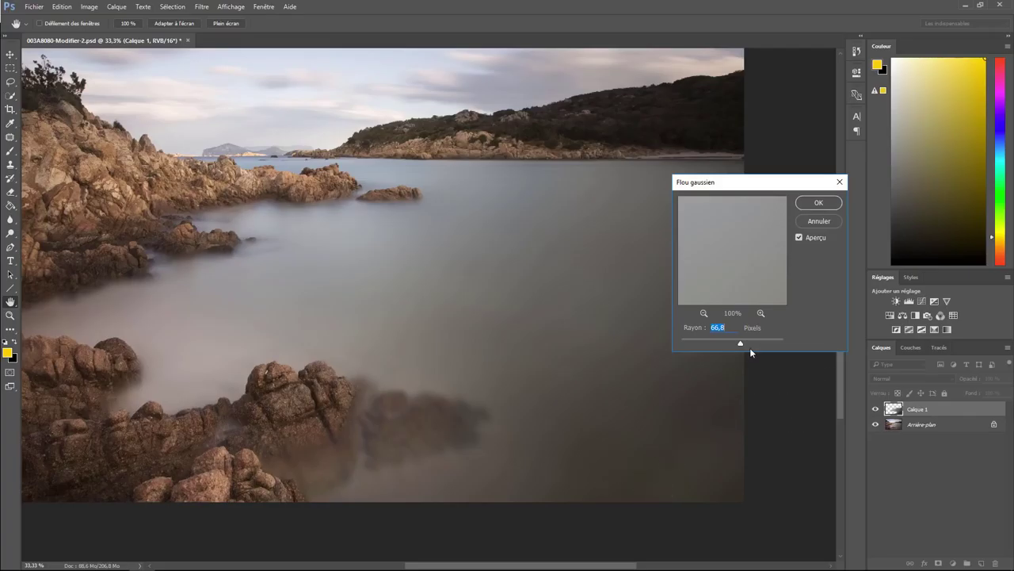
{"action": "left_click_drag", "start_coordinate": [692, 344], "coordinate": [686, 345]}
{"action": "left_click_drag", "start_coordinate": [728, 344], "coordinate": [738, 347]}
{"action": "left_click_drag", "start_coordinate": [741, 343], "coordinate": [740, 344]}
{"action": "left_click", "coordinate": [819, 221]}
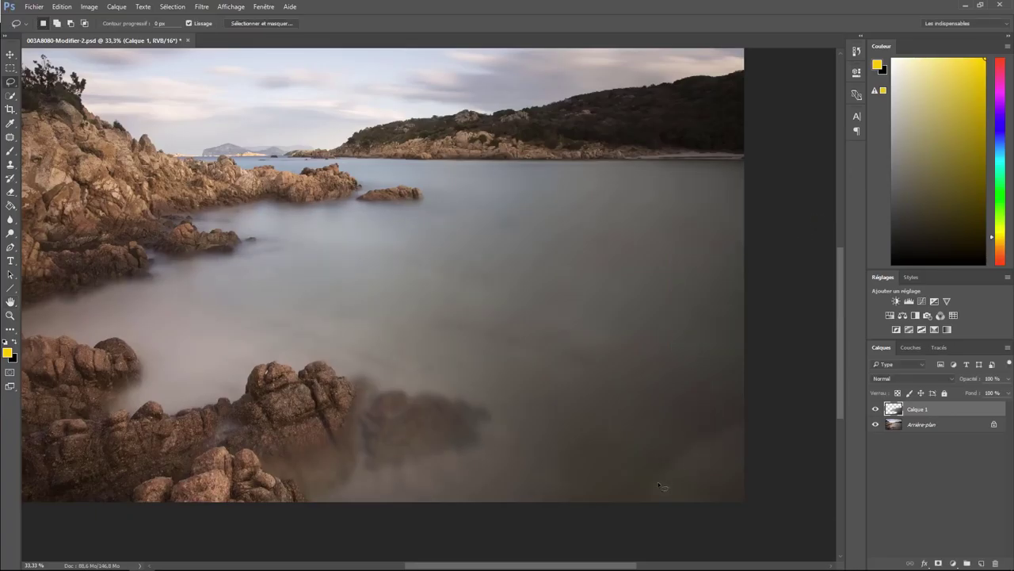
Use the Patch tool to replace the first bottom-right water blemishes with cleaner water above
{"action": "left_click", "coordinate": [10, 137]}
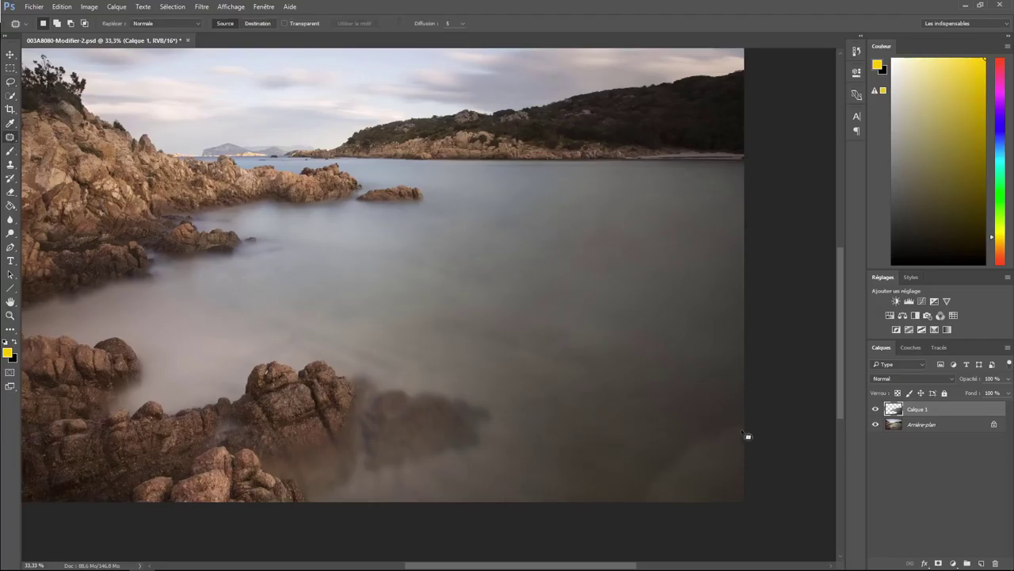
{"action": "mouse_move", "coordinate": [713, 412]}
{"action": "left_mouse_down"}
{"action": "mouse_move", "coordinate": [656, 442]}
{"action": "mouse_move", "coordinate": [769, 433]}
{"action": "mouse_move", "coordinate": [729, 430]}
{"action": "left_mouse_up"}
{"action": "key", "text": "ctrl+d"}
{"action": "mouse_move", "coordinate": [654, 483]}
{"action": "left_mouse_down"}
{"action": "mouse_move", "coordinate": [639, 487]}
{"action": "mouse_move", "coordinate": [661, 436]}
{"action": "left_mouse_up"}
{"action": "mouse_move", "coordinate": [749, 415]}
{"action": "left_mouse_down"}
{"action": "mouse_move", "coordinate": [733, 529]}
{"action": "mouse_move", "coordinate": [764, 519]}
{"action": "left_mouse_up"}
{"action": "left_click_drag", "start_coordinate": [720, 437], "coordinate": [692, 331]}
{"action": "key", "text": "ctrl+d"}
Patch another dark spot in the bottom-right corner with water from above
{"action": "left_click_drag", "start_coordinate": [766, 386], "coordinate": [698, 516]}
{"action": "left_click", "coordinate": [62, 6]}
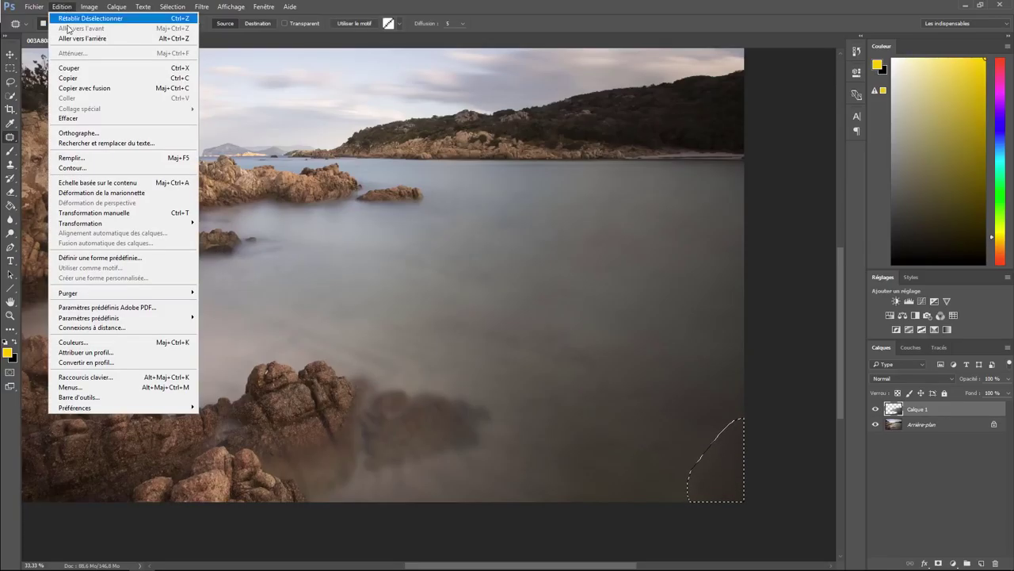
{"action": "left_click", "coordinate": [324, 258]}
{"action": "left_click", "coordinate": [668, 459]}
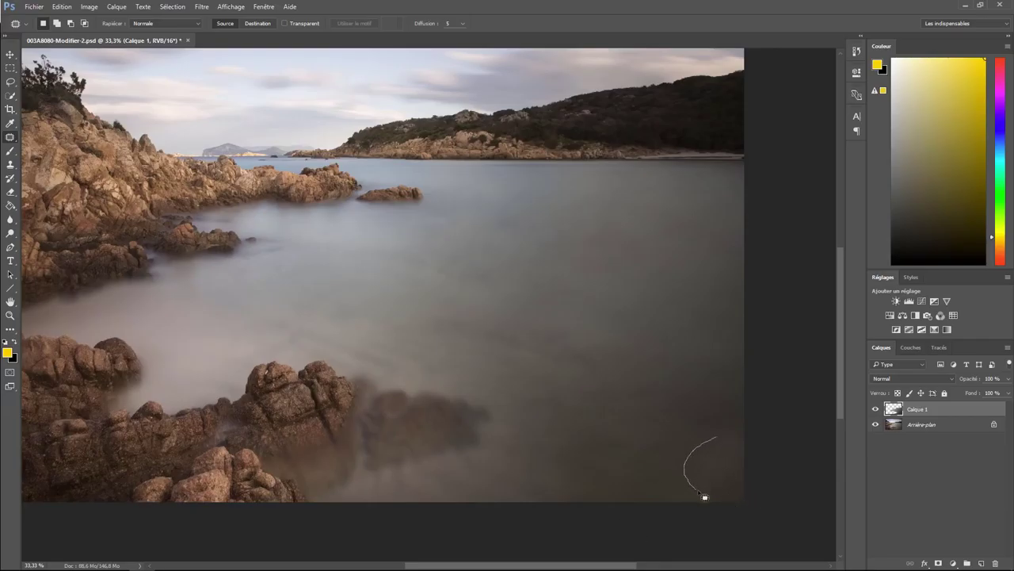
{"action": "left_click_drag", "start_coordinate": [684, 462], "coordinate": [673, 372]}
{"action": "key", "text": "ctrl+d"}
{"action": "left_click", "coordinate": [12, 83]}
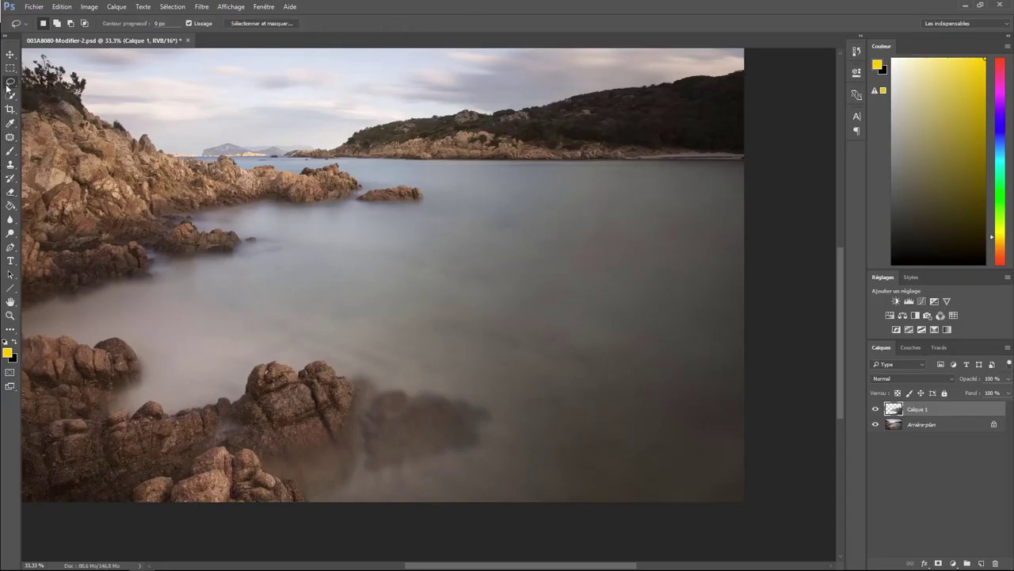
{"action": "mouse_move", "coordinate": [753, 168]}
{"action": "left_mouse_down"}
{"action": "mouse_move", "coordinate": [446, 186]}
{"action": "mouse_move", "coordinate": [400, 218]}
{"action": "mouse_move", "coordinate": [340, 220]}
{"action": "mouse_move", "coordinate": [257, 252]}
{"action": "mouse_move", "coordinate": [189, 305]}
{"action": "mouse_move", "coordinate": [198, 357]}
{"action": "mouse_move", "coordinate": [321, 351]}
{"action": "mouse_move", "coordinate": [408, 380]}
{"action": "mouse_move", "coordinate": [482, 389]}
{"action": "mouse_move", "coordinate": [508, 410]}
{"action": "left_mouse_up"}
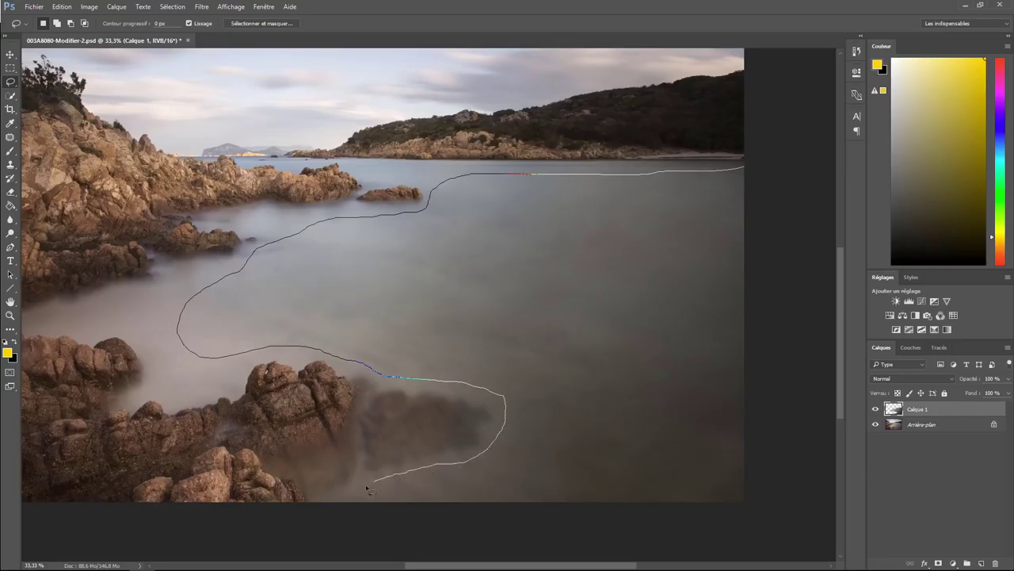
{"action": "mouse_move", "coordinate": [368, 489]}
{"action": "left_mouse_down"}
{"action": "mouse_move", "coordinate": [455, 525]}
{"action": "mouse_move", "coordinate": [732, 514]}
{"action": "mouse_move", "coordinate": [797, 384]}
{"action": "mouse_move", "coordinate": [806, 208]}
{"action": "left_mouse_up"}
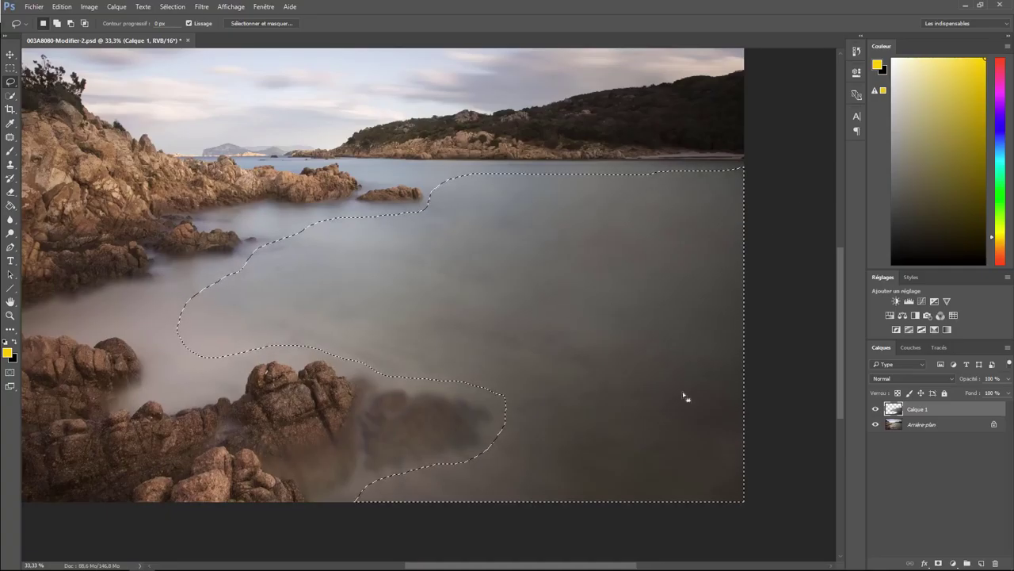
{"action": "left_click", "coordinate": [914, 425]}
{"action": "right_click", "coordinate": [537, 292]}
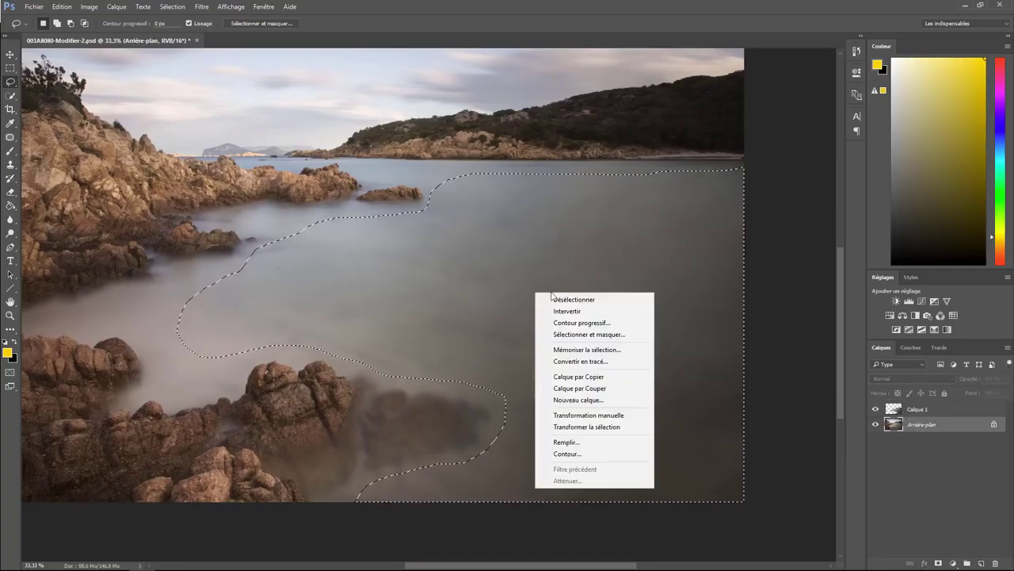
{"action": "left_click", "coordinate": [592, 377]}
{"action": "left_click", "coordinate": [921, 410]}
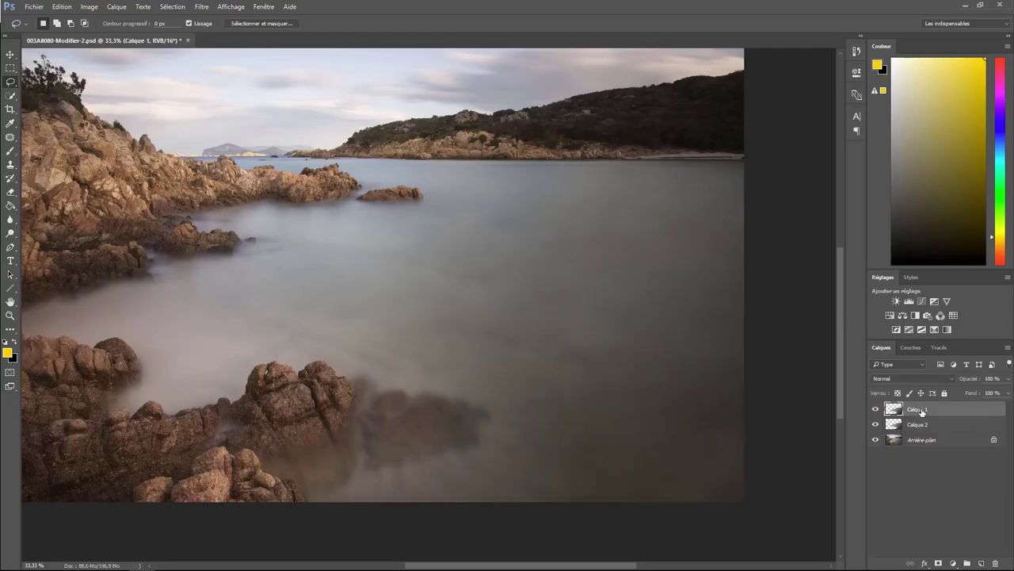
{"action": "key", "text": "ctrl+e"}
{"action": "key", "text": "ctrl+z"}
{"action": "left_click", "coordinate": [915, 428]}
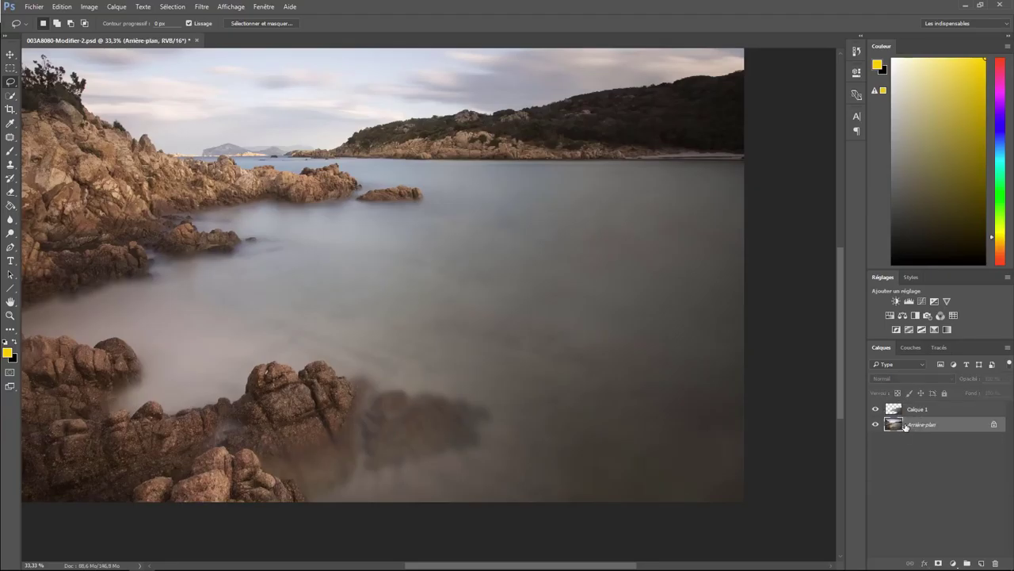
{"action": "left_click_drag", "start_coordinate": [914, 431], "coordinate": [917, 410]}
{"action": "key", "text": "ctrl+e"}
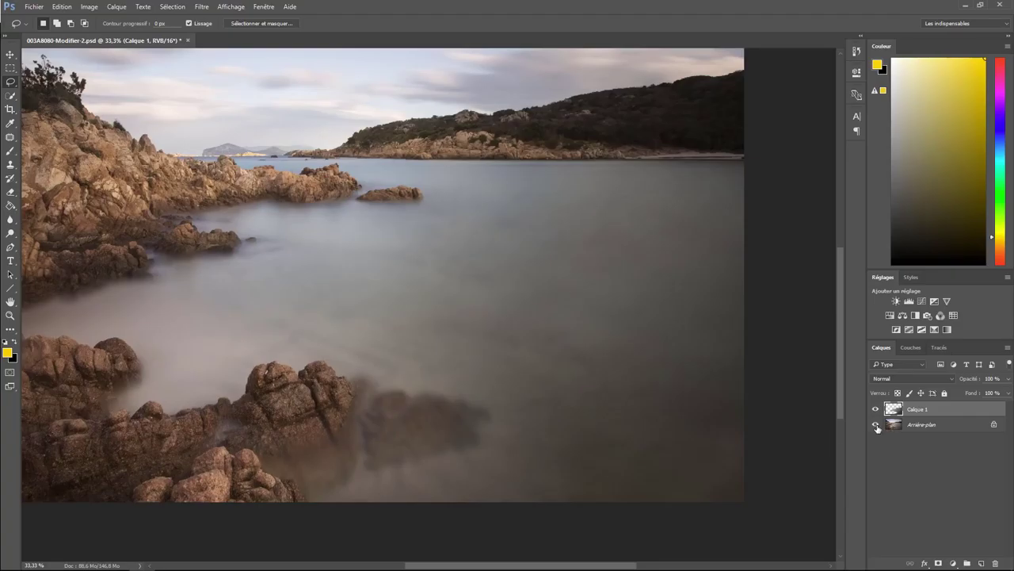
{"action": "left_click", "coordinate": [875, 425]}
{"action": "left_click", "coordinate": [876, 425]}
Apply a Gaussian blur of radius 66,8 pixels to the water layer
{"action": "left_click", "coordinate": [201, 7]}
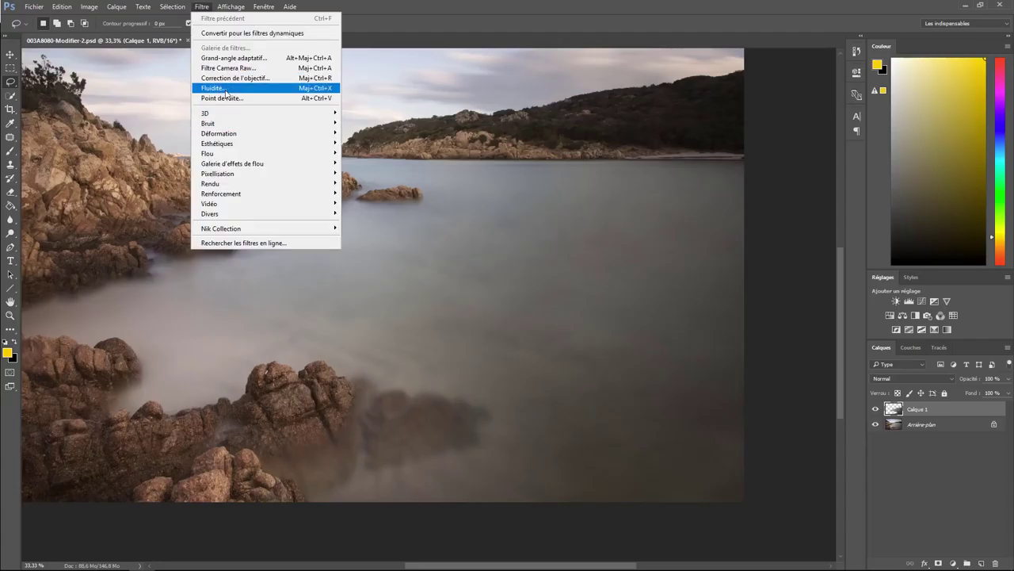
{"action": "mouse_move", "coordinate": [208, 153]}
{"action": "left_click", "coordinate": [171, 206]}
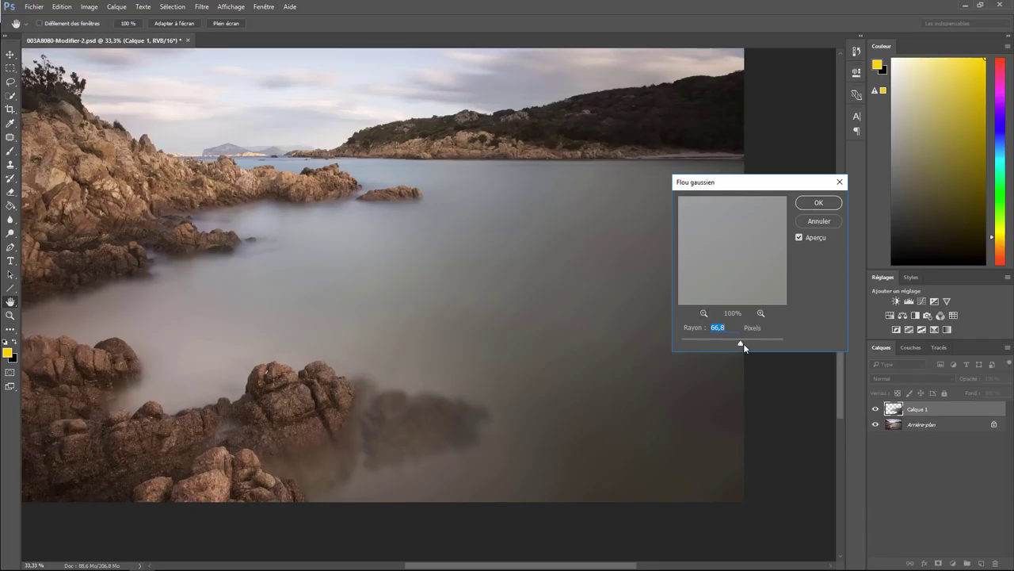
{"action": "left_click", "coordinate": [819, 205]}
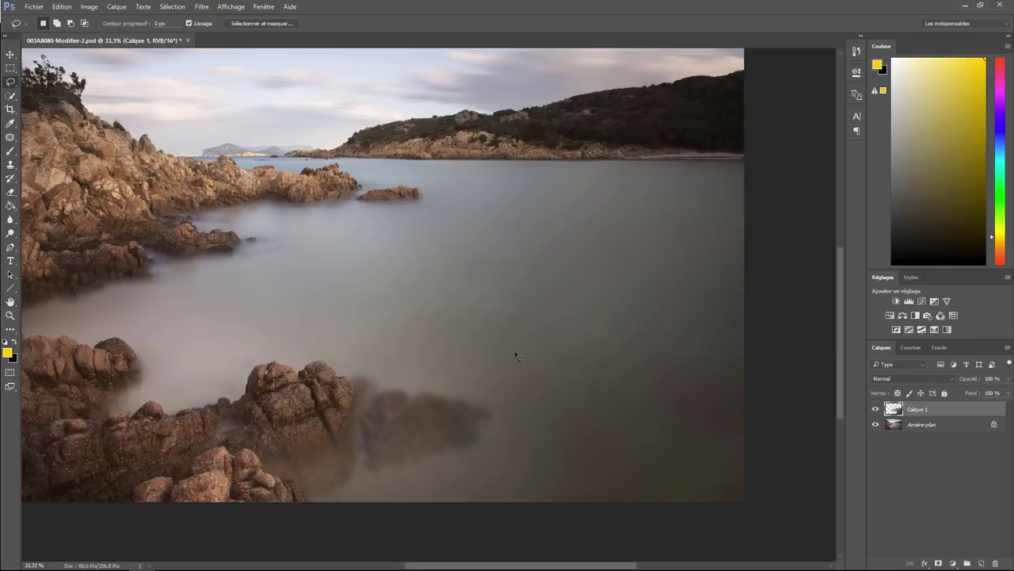
Toggle the Arrière-plan layer's visibility repeatedly to compare the blurred water, ending visible
{"action": "left_click", "coordinate": [875, 424]}
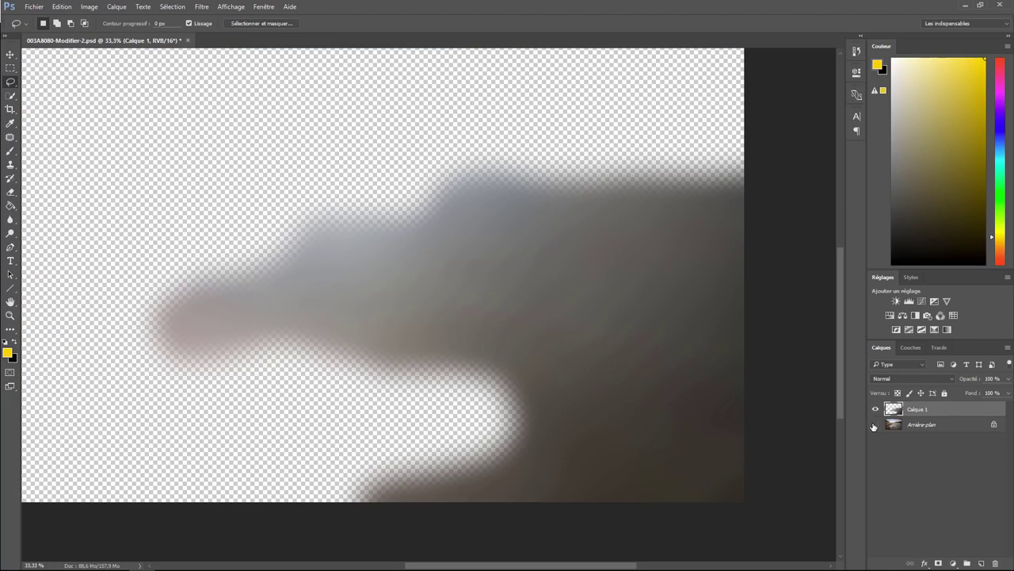
{"action": "left_click", "coordinate": [874, 424]}
{"action": "left_click", "coordinate": [875, 425]}
{"action": "left_click", "coordinate": [875, 426]}
{"action": "left_click", "coordinate": [875, 425]}
{"action": "left_click", "coordinate": [875, 425]}
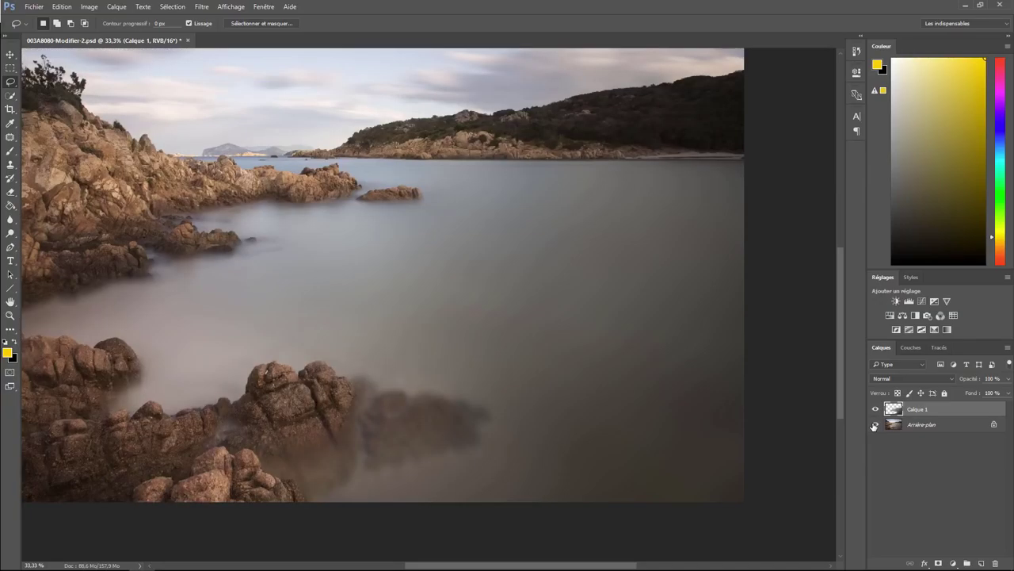
{"action": "left_click", "coordinate": [875, 425]}
{"action": "left_click", "coordinate": [875, 425]}
Quit Photoshop, saving the changes to 003A8080-Modifier-2.psd
{"action": "left_click", "coordinate": [188, 41]}
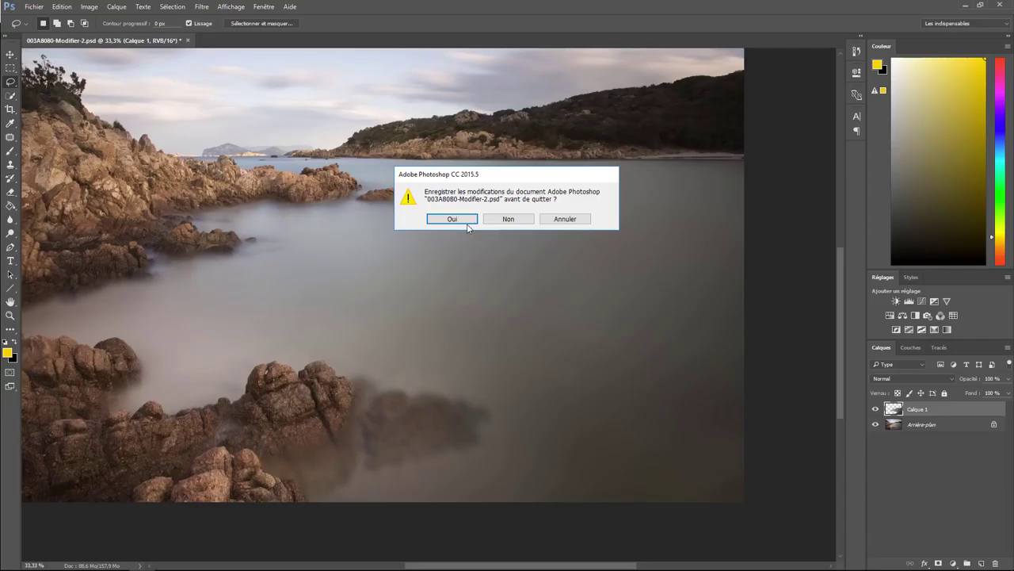
{"action": "left_click", "coordinate": [451, 219]}
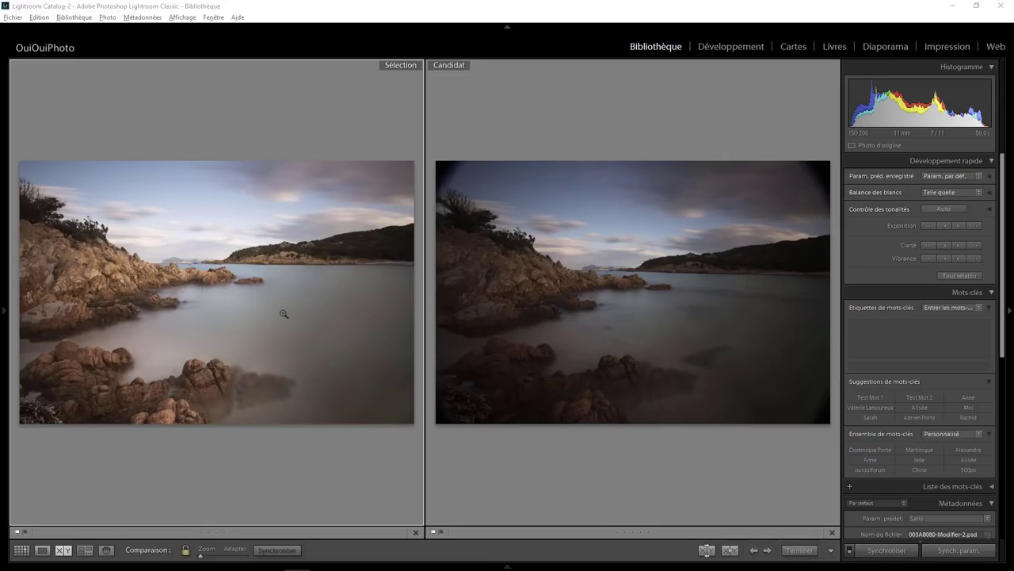
Inspect the before-and-after comparison at 1:1 around the horizon, then fit both photos back
{"action": "left_click", "coordinate": [252, 296]}
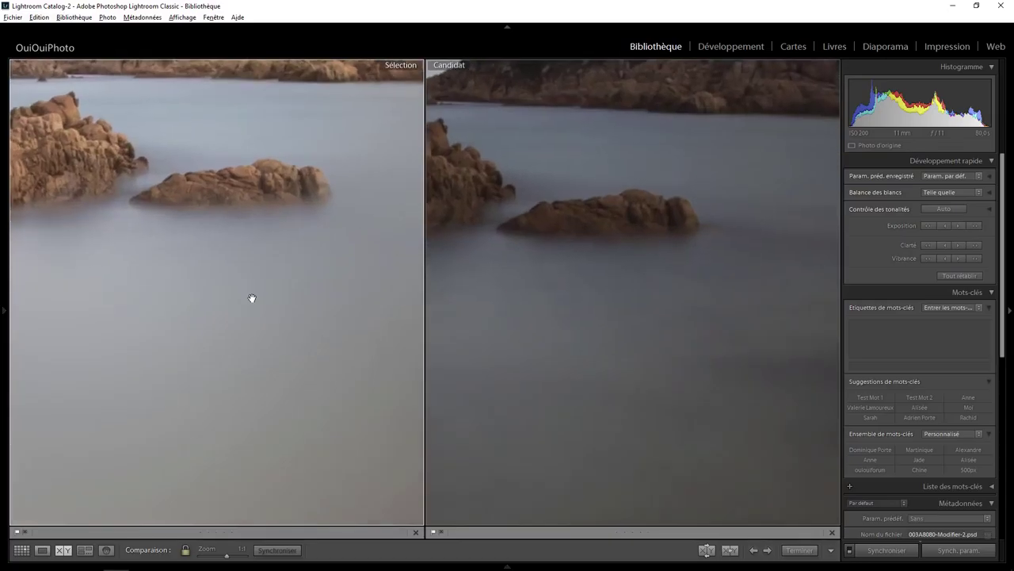
{"action": "left_click_drag", "start_coordinate": [259, 204], "coordinate": [385, 325]}
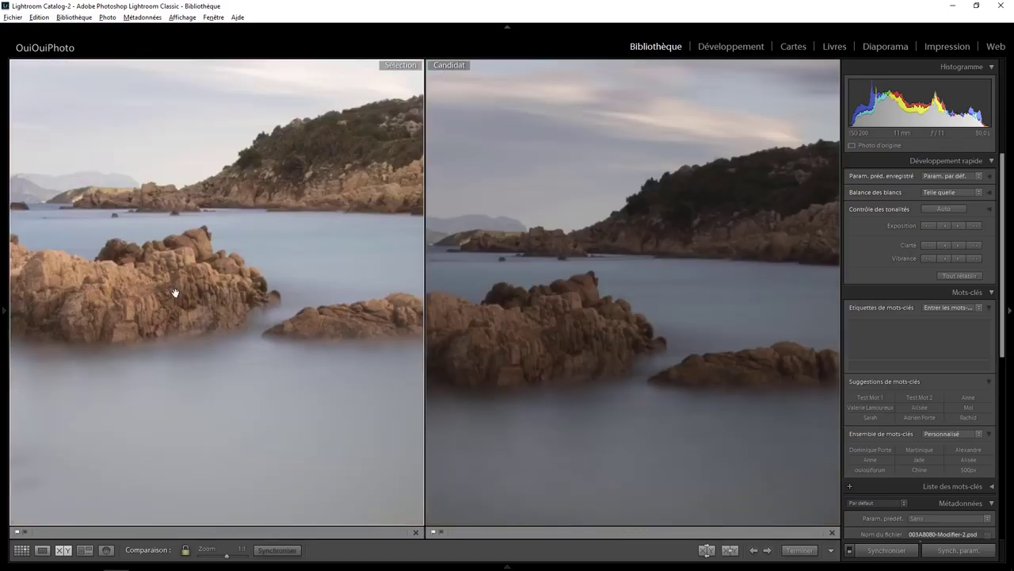
{"action": "left_click", "coordinate": [178, 295]}
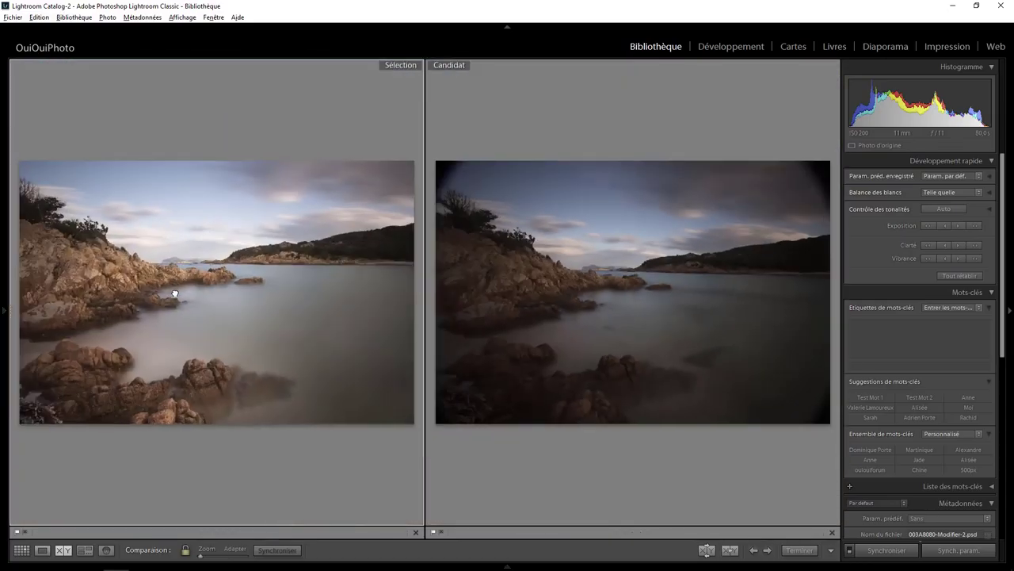
In Développement, add a post-crop vignette with Gain -2 to darken the corners
{"action": "left_click", "coordinate": [729, 46]}
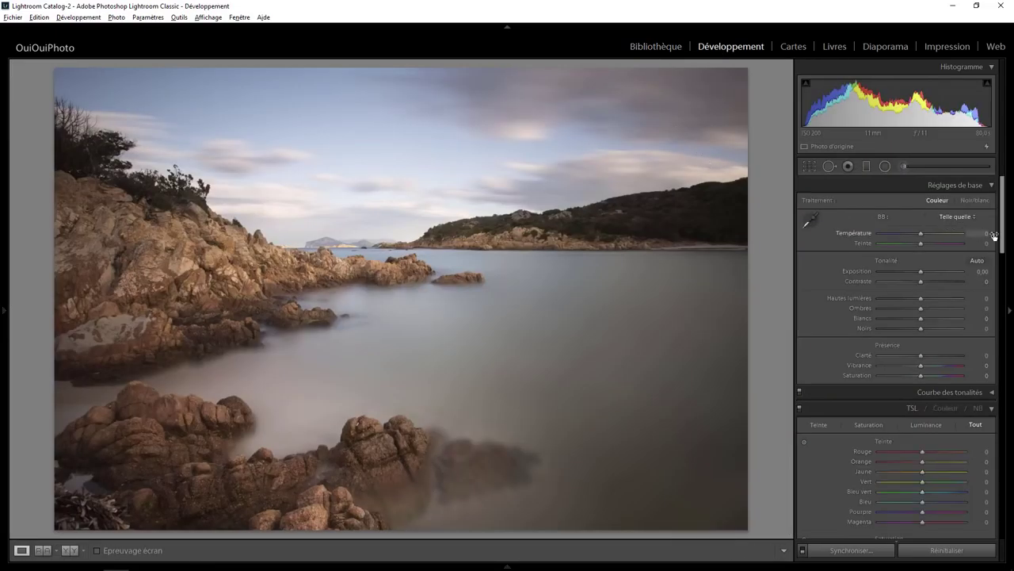
{"action": "left_click_drag", "start_coordinate": [1004, 241], "coordinate": [1009, 480]}
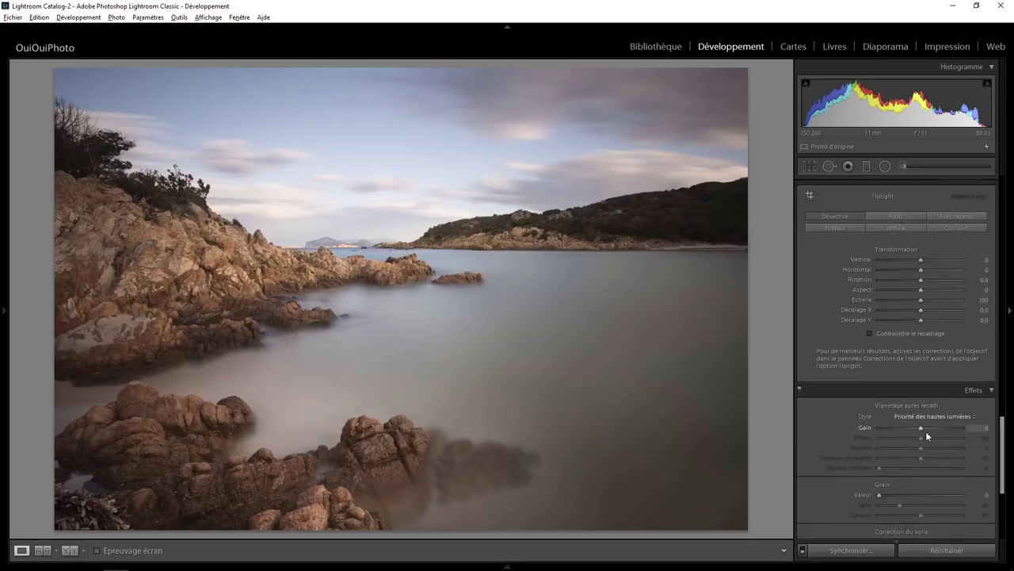
{"action": "left_click_drag", "start_coordinate": [921, 428], "coordinate": [921, 430]}
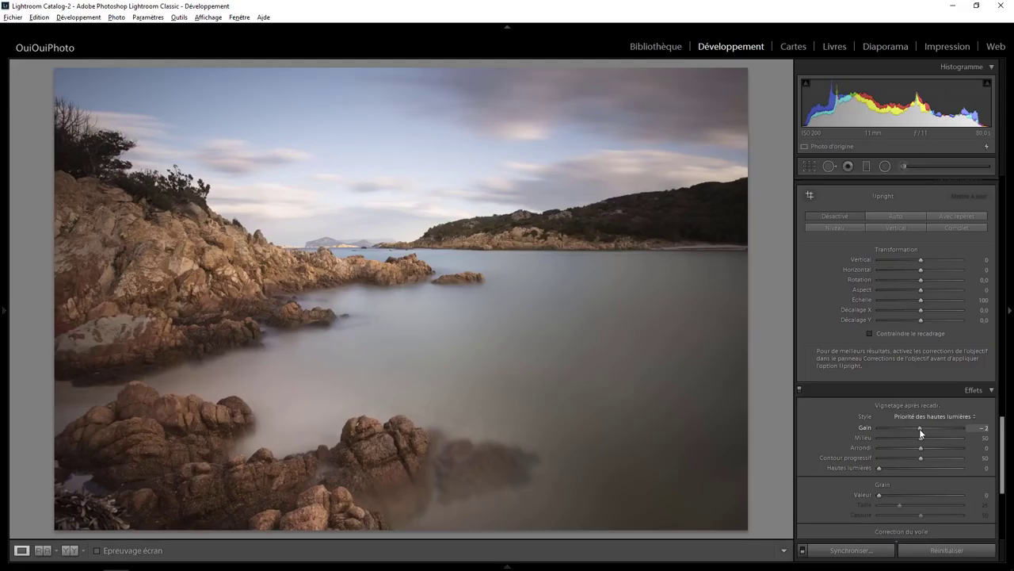